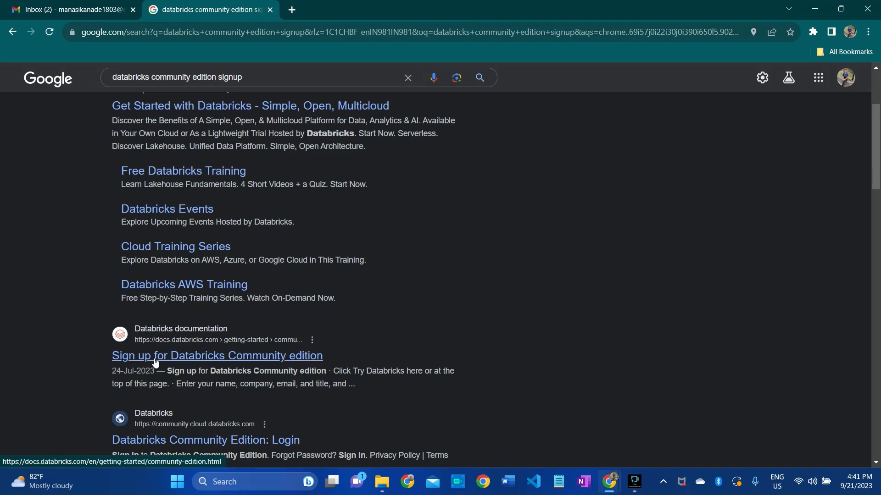
- Open the Databricks documentation article on signing up for Community edition and review its sign-up instructions
left_click(170, 356)
scroll(307, 259, "down", 13)
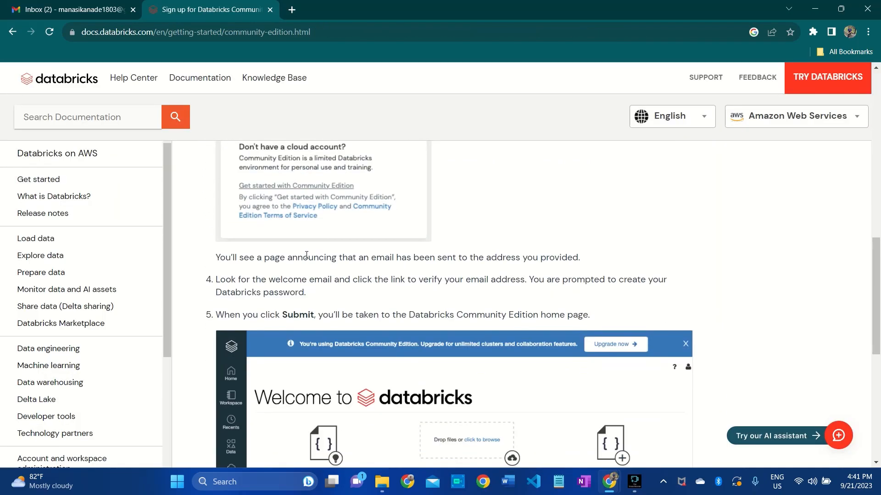
scroll(309, 259, "up", 16)
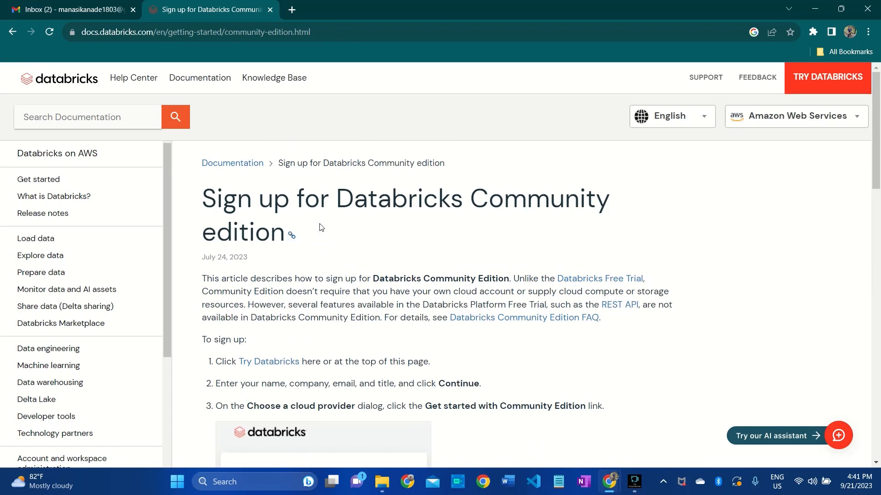
left_click_drag(321, 32, 55, 32)
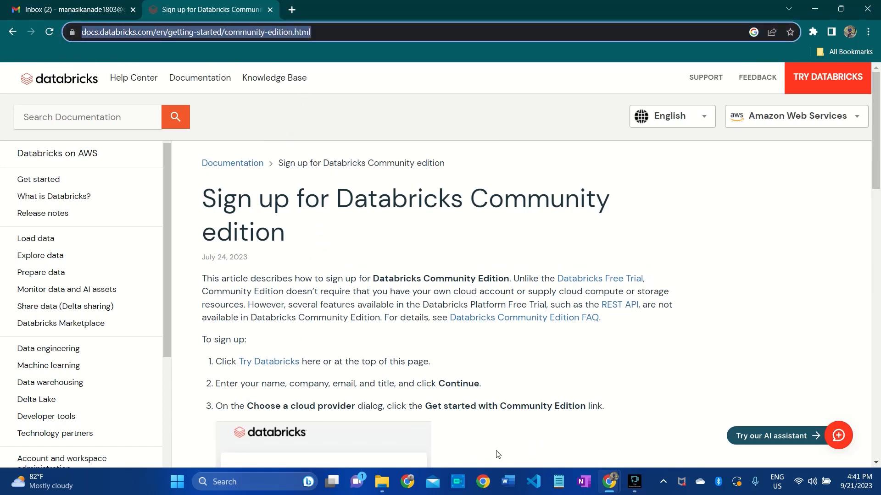
scroll(276, 197, "down", 3)
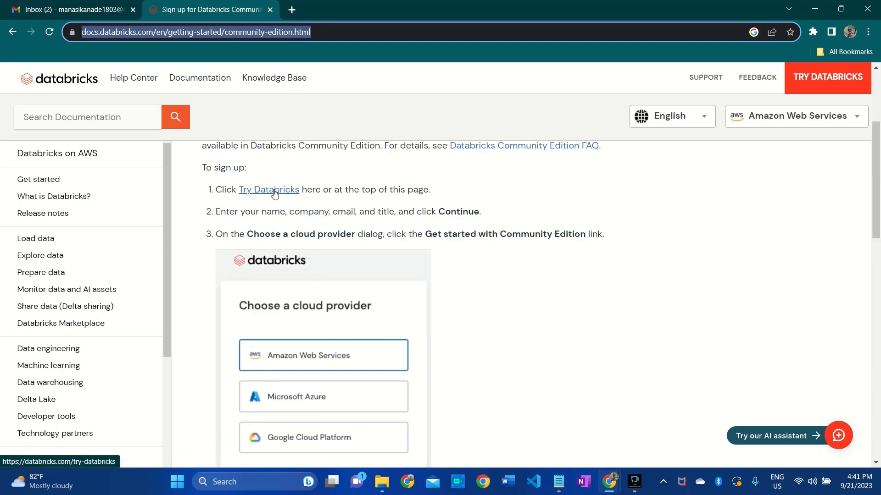
- Open the article's Try Databricks link in a new tab and switch to that page
right_click(274, 193)
left_click(290, 202)
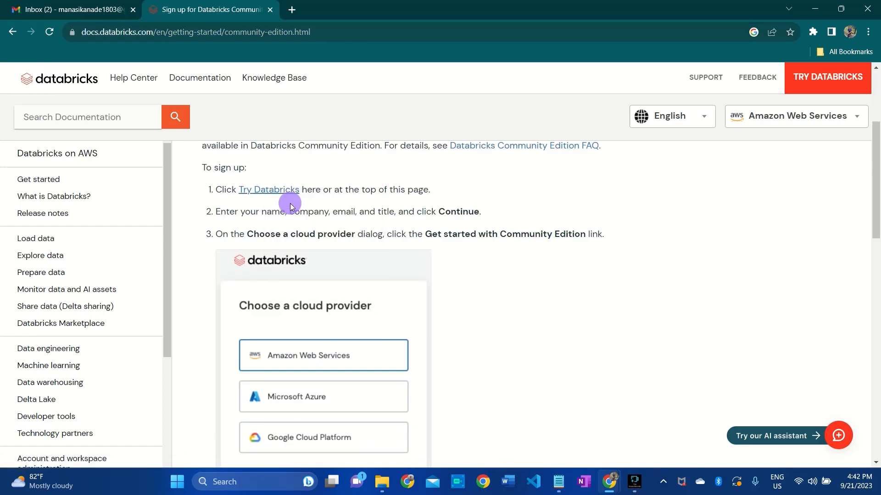
key("ctrl+Tab")
- Fill in the Databricks account form with the first name, last name, email and remaining required details, and continue to the cloud provider choice
left_click(566, 177)
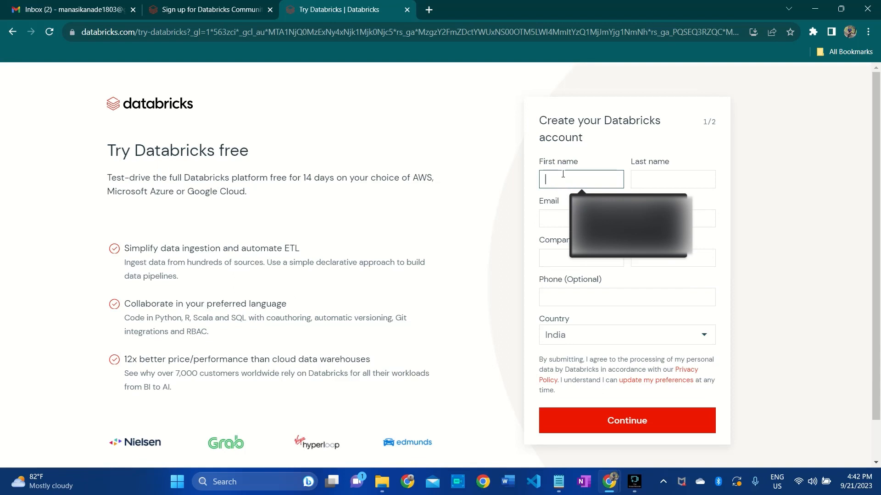
type("Manasi")
left_click(640, 183)
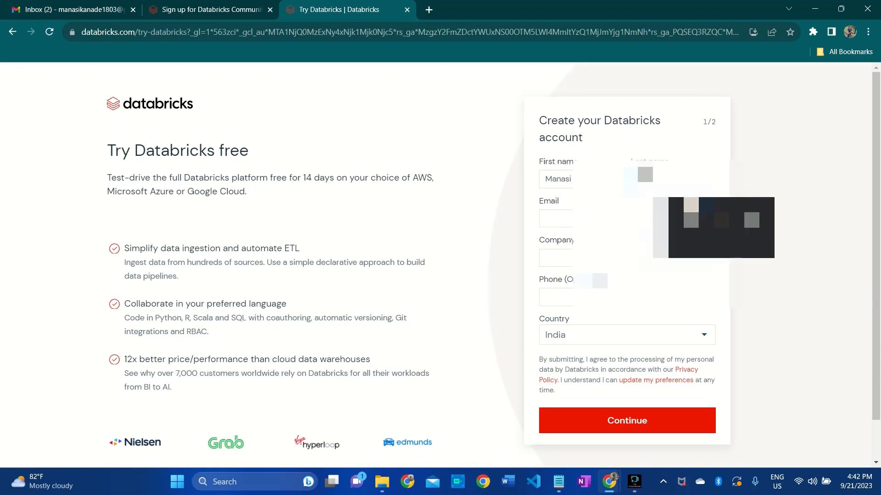
left_click(607, 220)
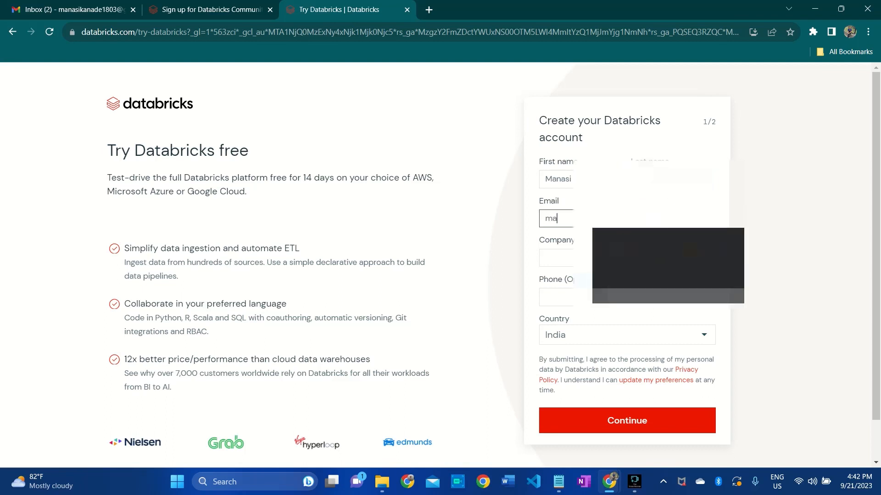
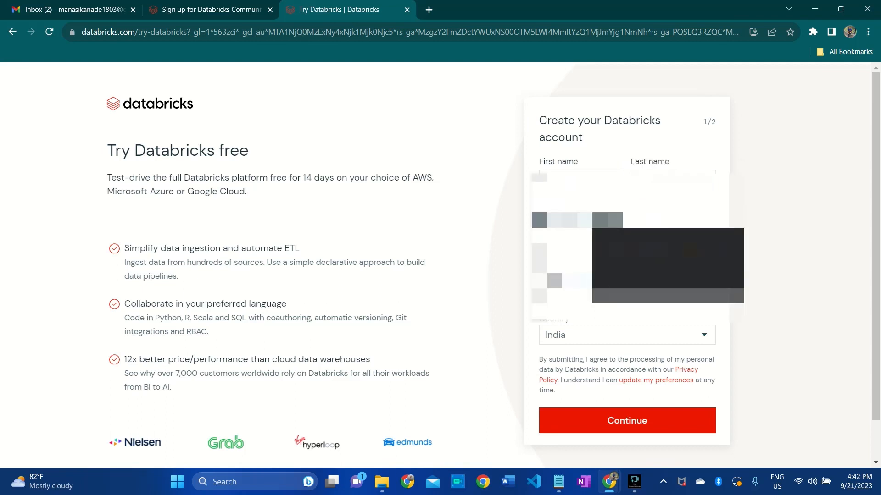
key("Tab")
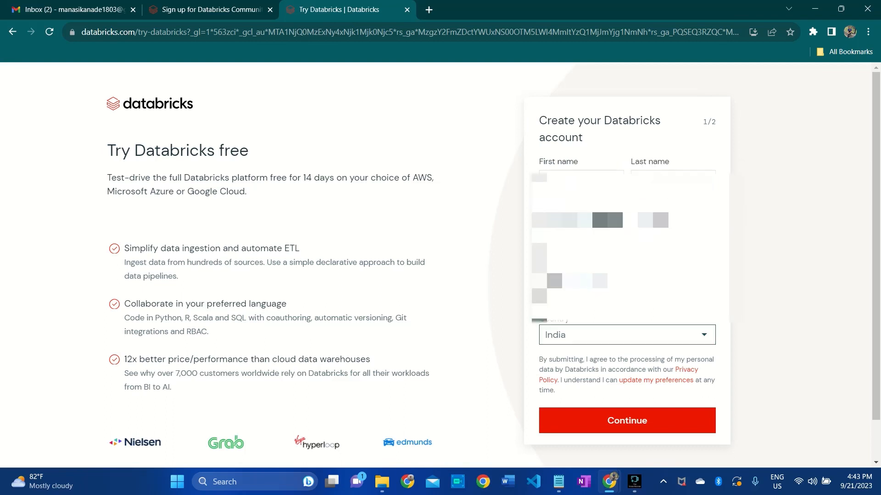
left_click(489, 261)
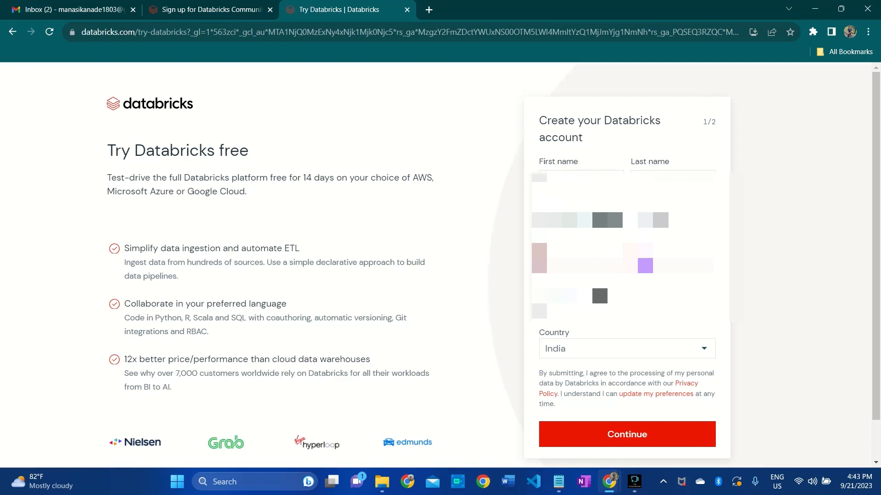
left_click(613, 434)
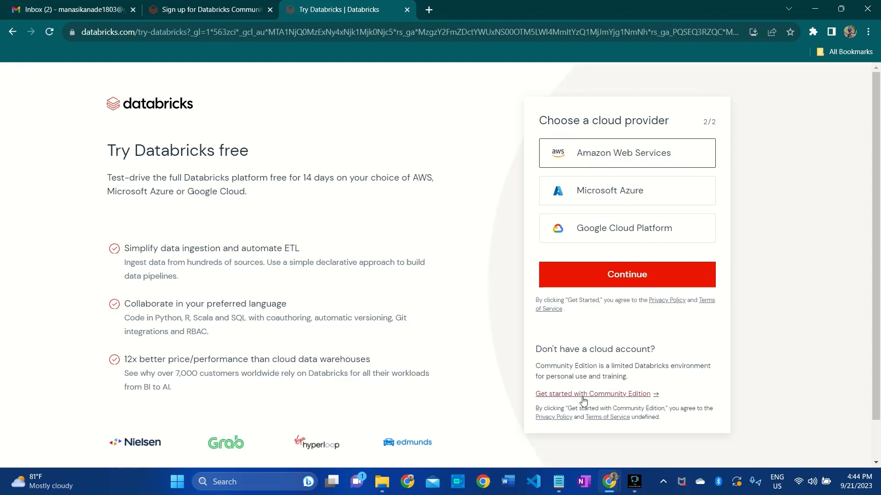
- Get started with Community Edition instead of a cloud provider and solve the picture challenge by picking the sheep
left_click(601, 395)
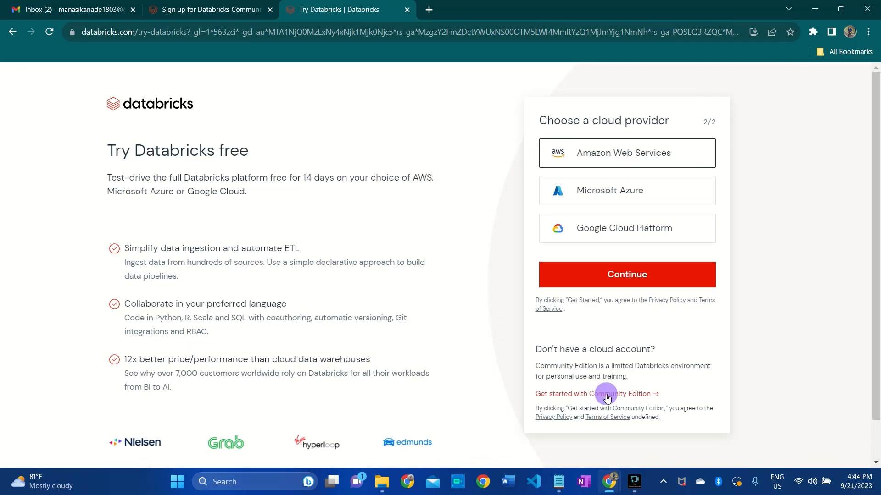
left_click(434, 298)
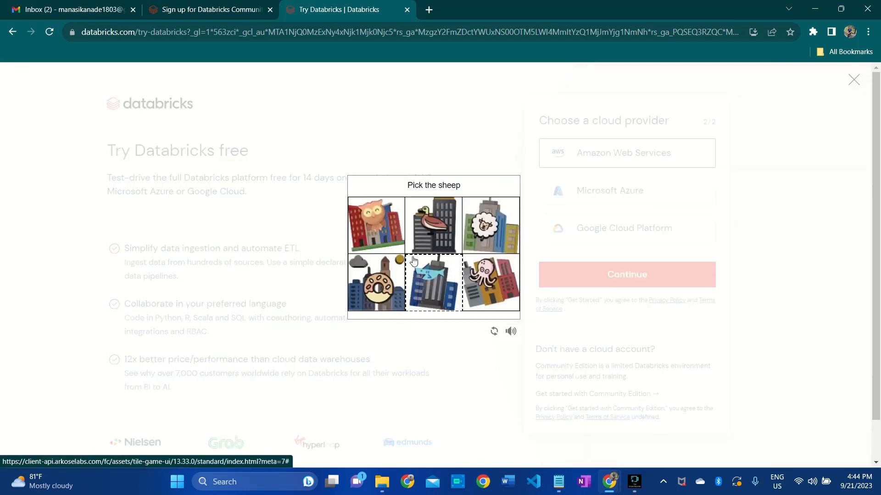
left_click(484, 232)
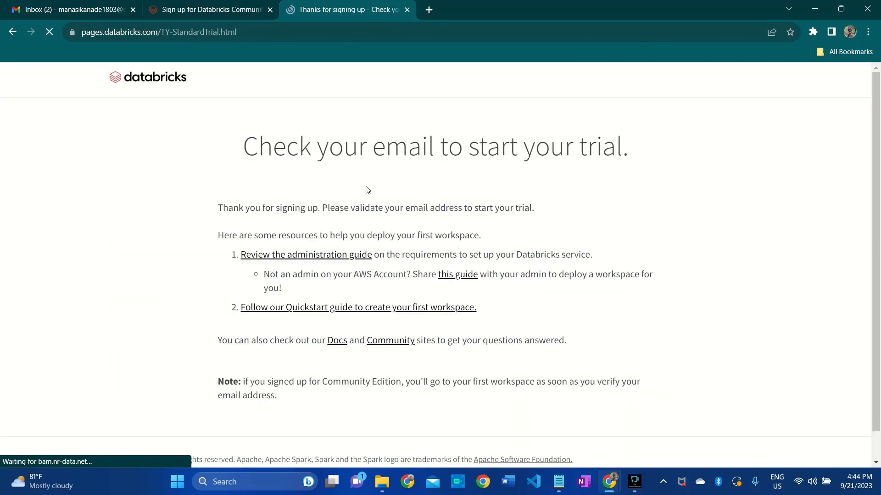
left_click_drag(246, 149, 621, 149)
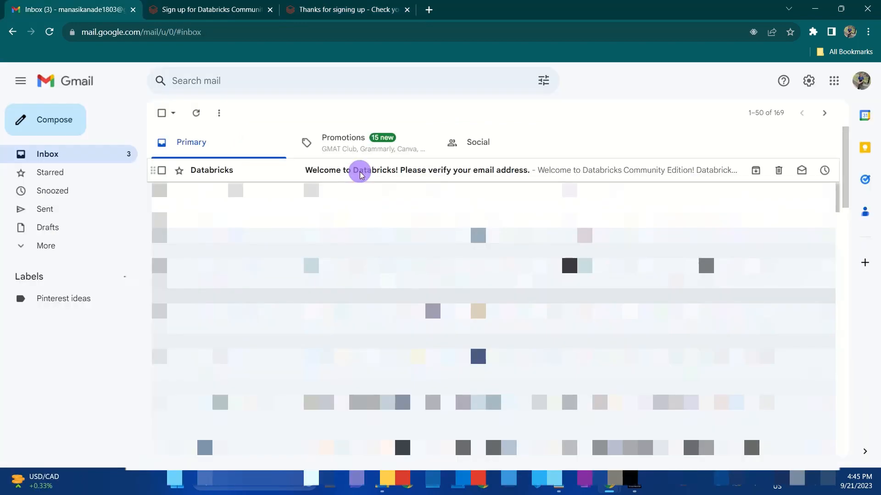
left_click(360, 172)
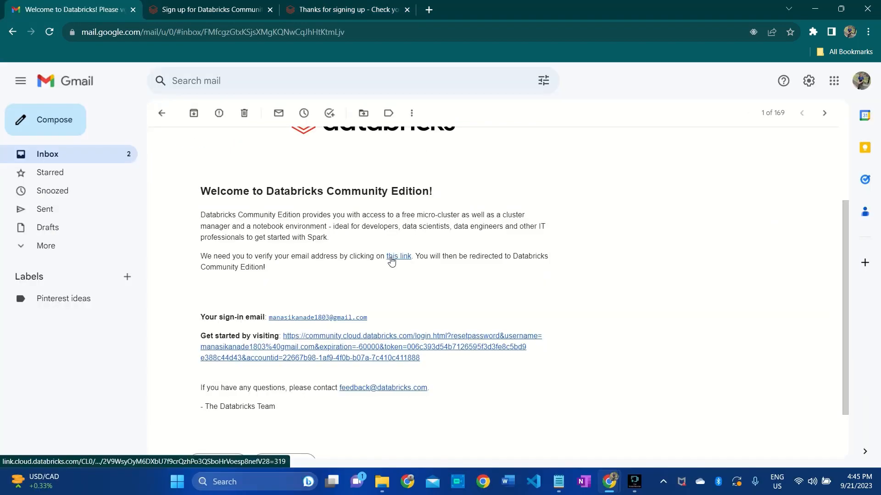
- Open the verification link from the Databricks welcome email in a new tab and switch to it
right_click(398, 258)
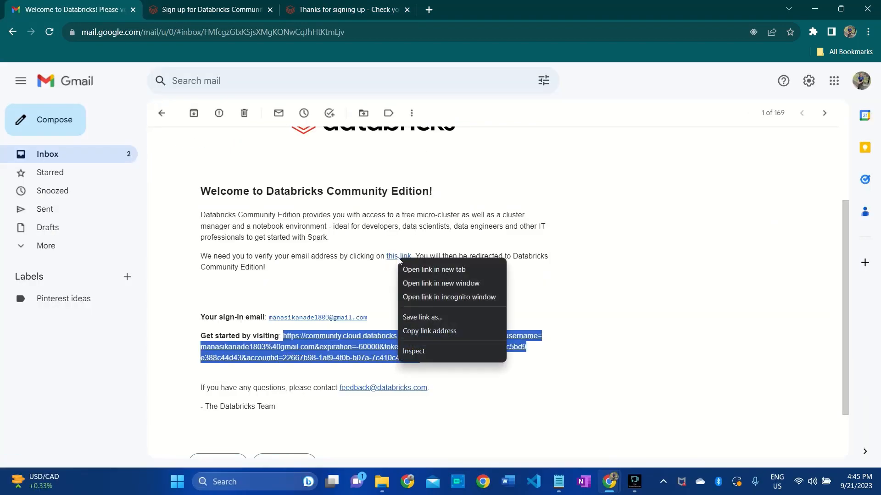
left_click(434, 269)
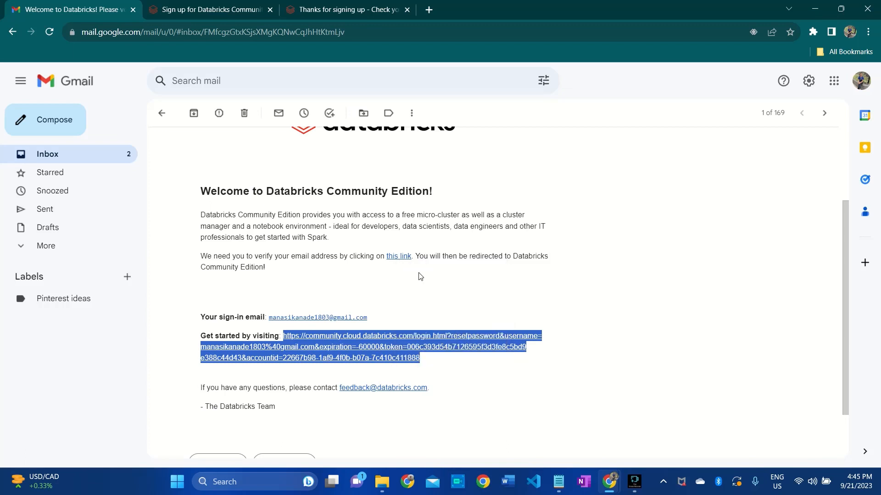
left_click(197, 9)
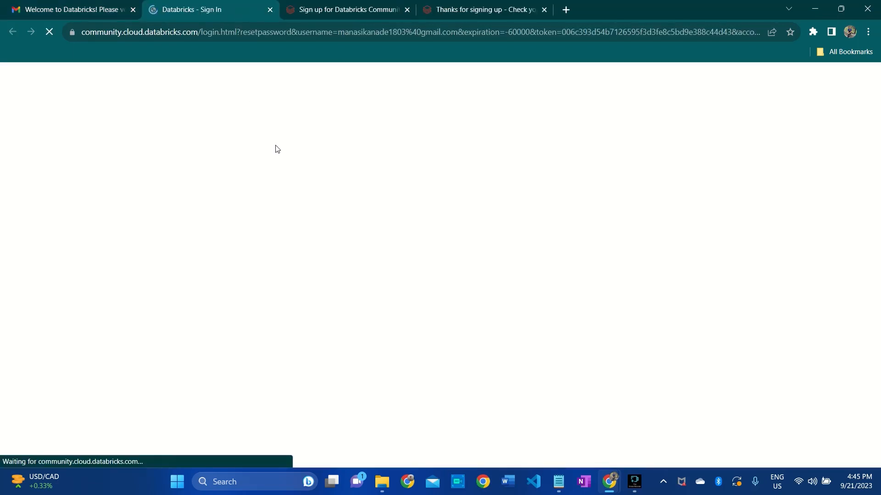
left_click(375, 180)
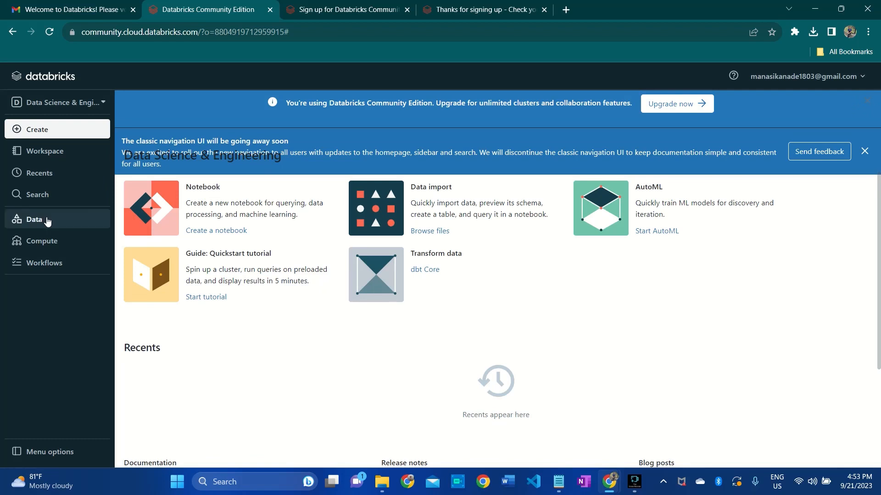
- Check the workspace's Data area for databases and tables, and close it again
left_click(42, 219)
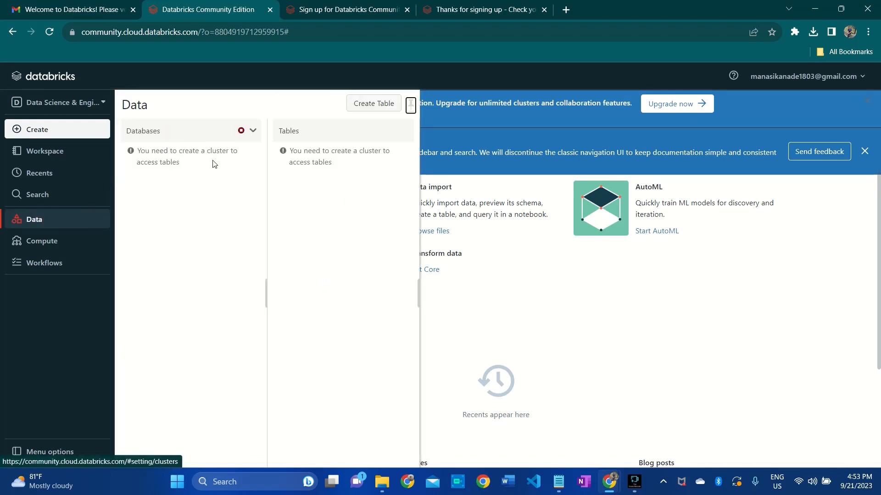
left_click(501, 261)
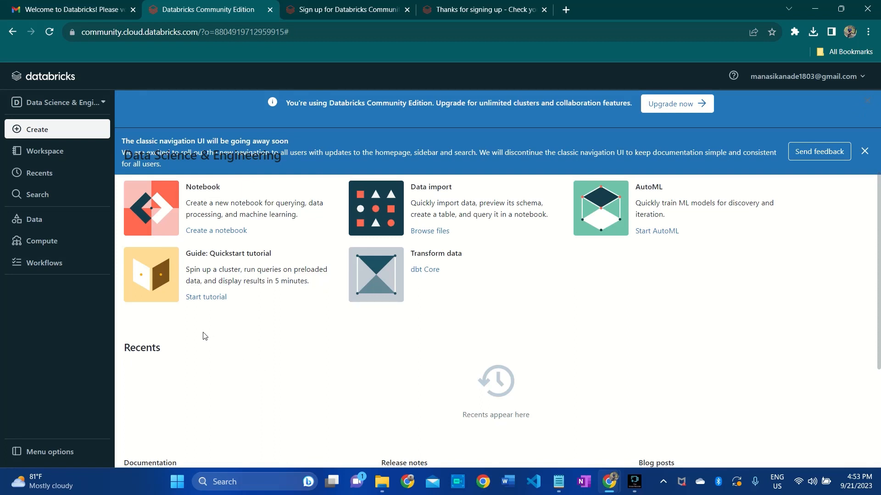
- Create a compute cluster named mycluster-v01 with the 11.3 LTS runtime (Scala 2.12, Spark 3.3.0)
left_click(36, 243)
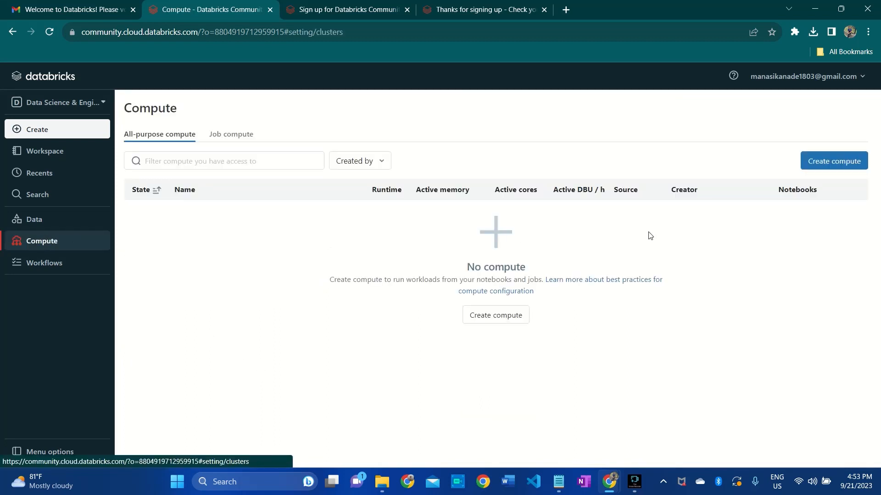
left_click(831, 163)
left_click(279, 176)
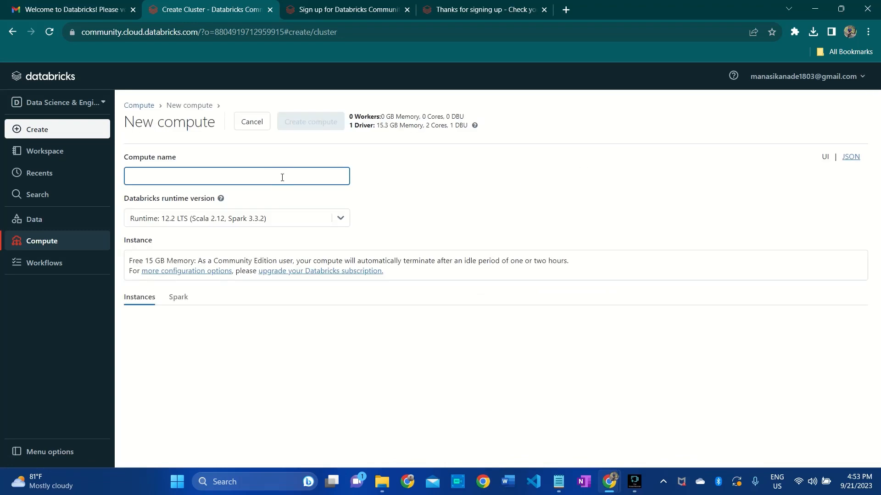
type("m")
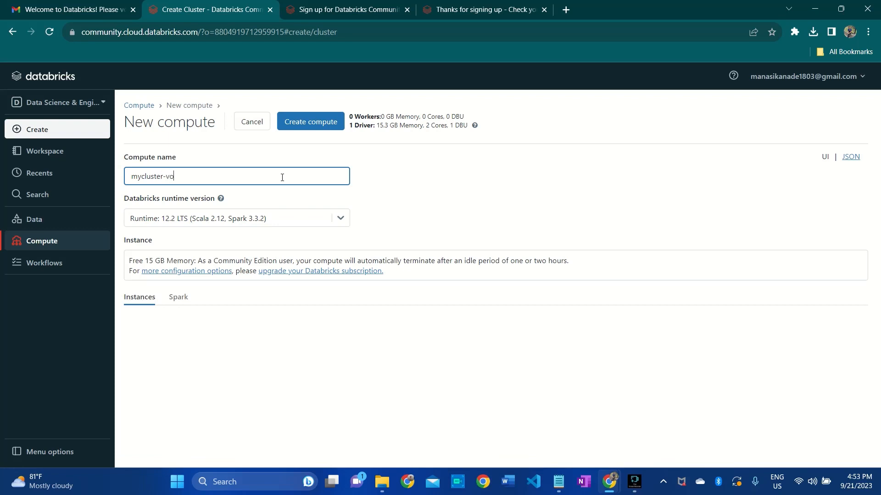
type("ycluster-v0")
left_click(340, 217)
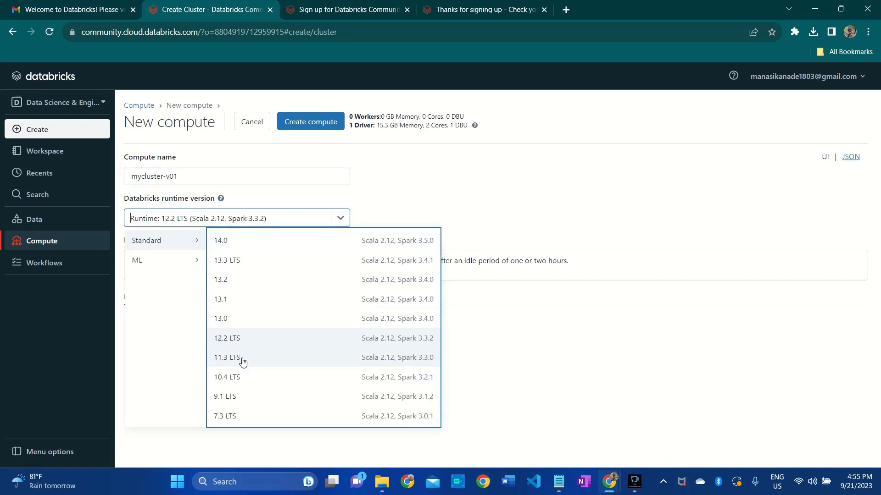
left_click(243, 363)
left_click(306, 128)
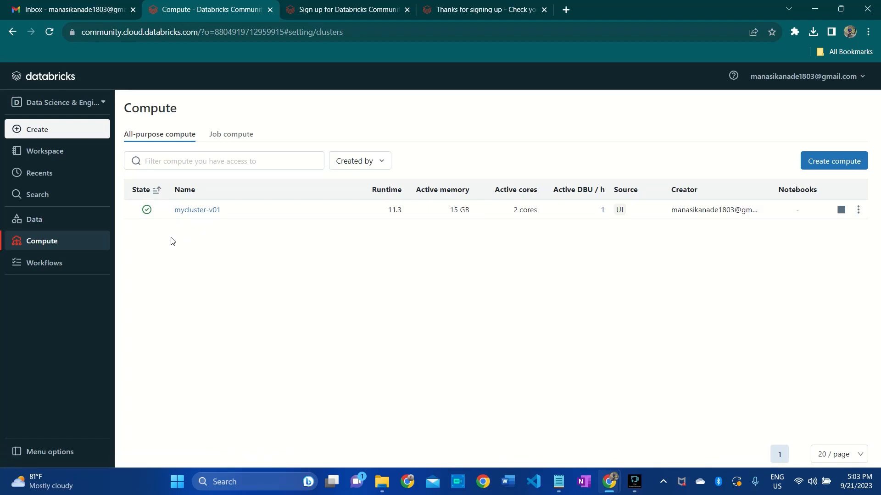
- Start a new table with the DBFS target directory employees and upload the file employees.csv
left_click(33, 218)
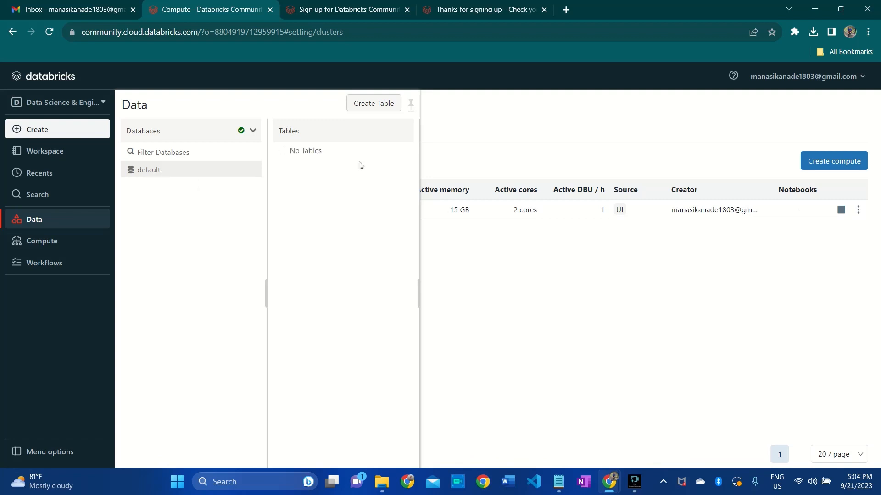
left_click(372, 106)
left_click(223, 192)
type("employees")
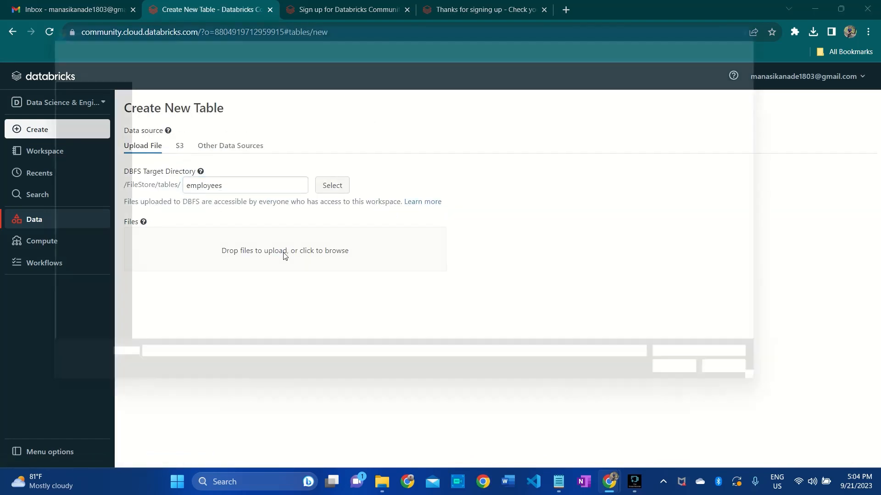
left_click(285, 253)
double_click(175, 168)
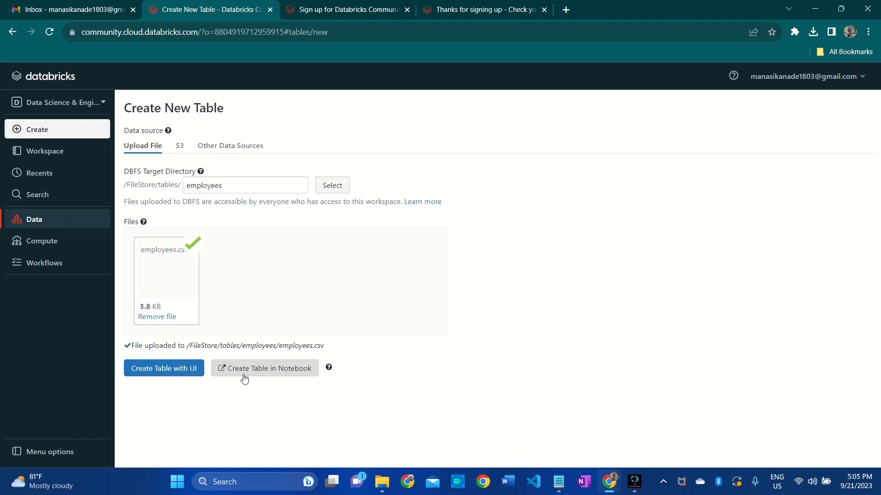
- Choose to create the table with the UI and preview it using the cluster mycluster-v01
left_click(147, 375)
scroll(276, 404, "down", 1)
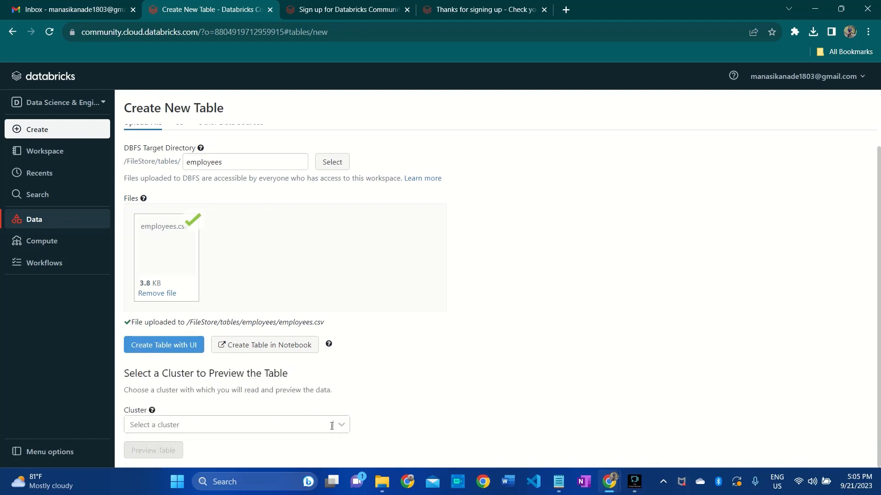
left_click(337, 422)
left_click(133, 448)
left_click(151, 452)
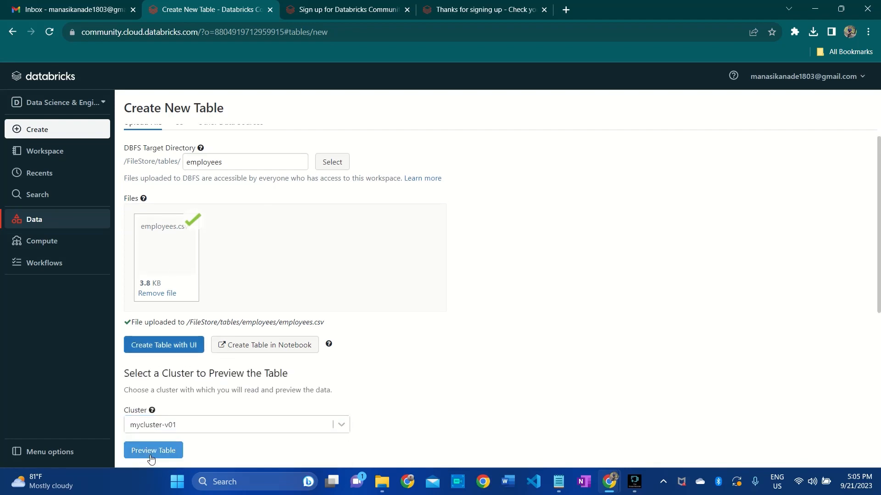
- Set the table's column delimiter to a comma, treat the first row as header and infer the schema
scroll(307, 304, "down", 5)
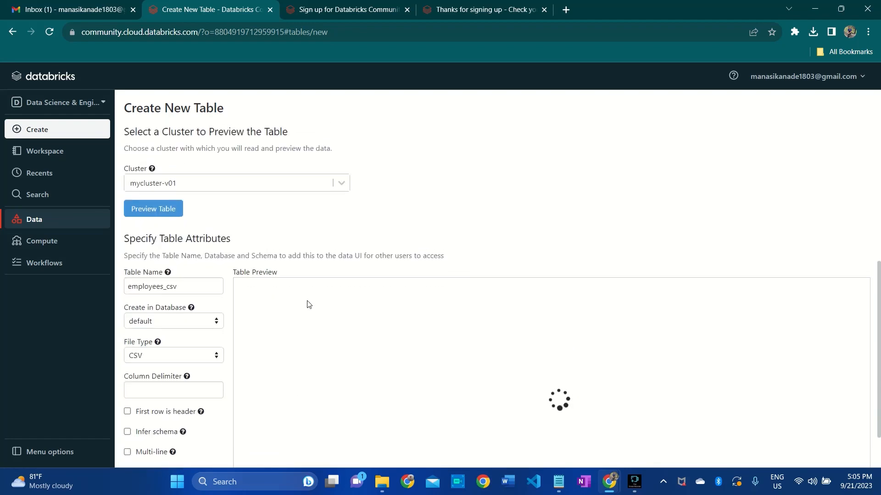
scroll(183, 331, "down", 1)
left_click(163, 335)
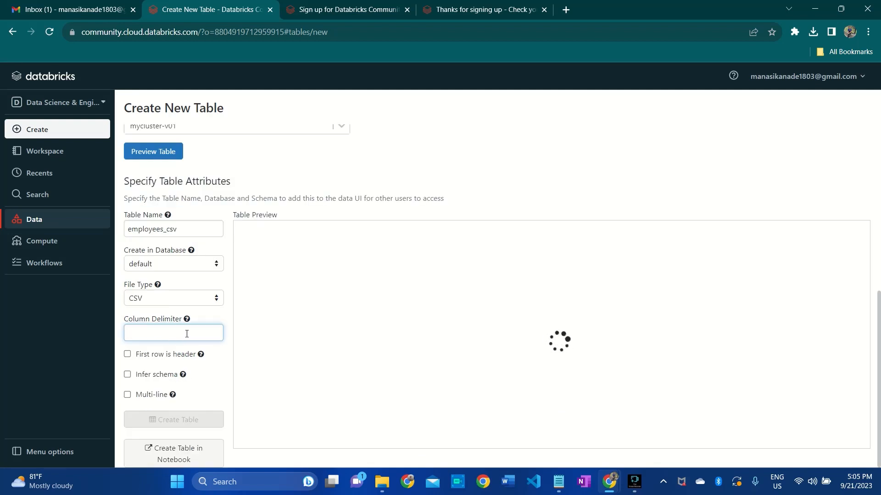
type(",")
left_click(129, 356)
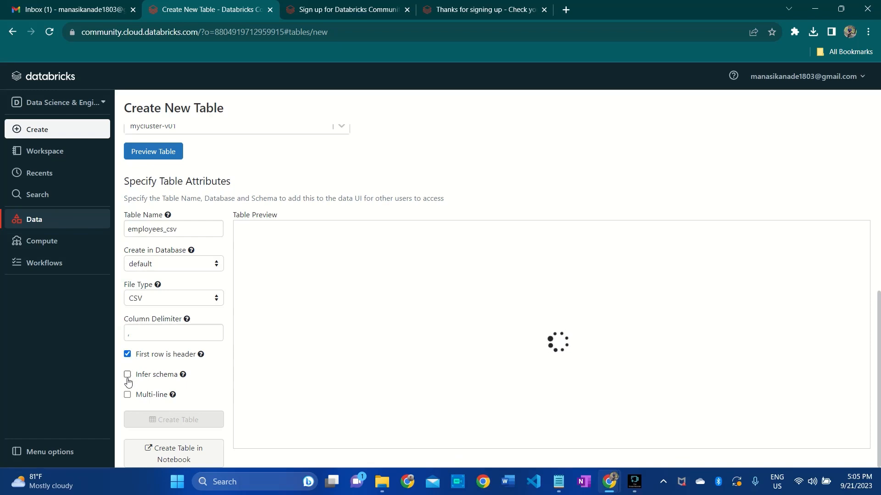
left_click(128, 375)
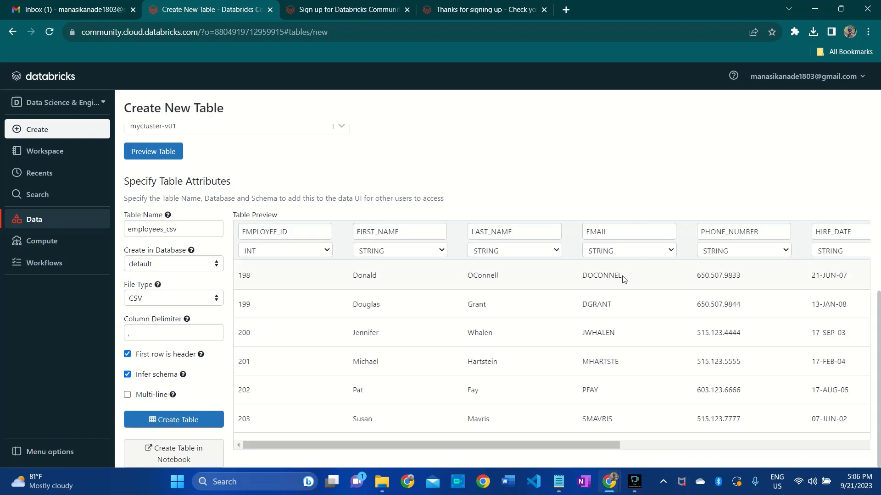
- Create the table from the previewed data and copy its full name, default.employees_csv
left_click_drag(527, 445, 459, 444)
left_click(179, 423)
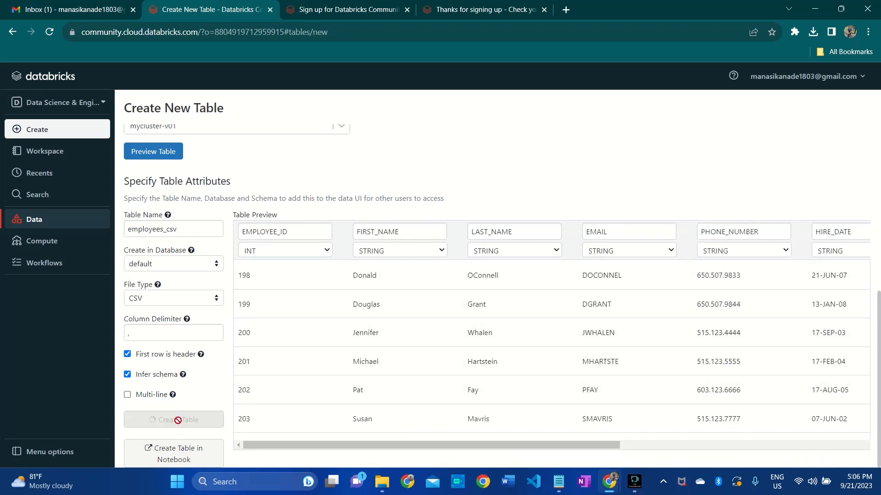
triple_click(229, 142)
right_click(229, 143)
left_click(249, 158)
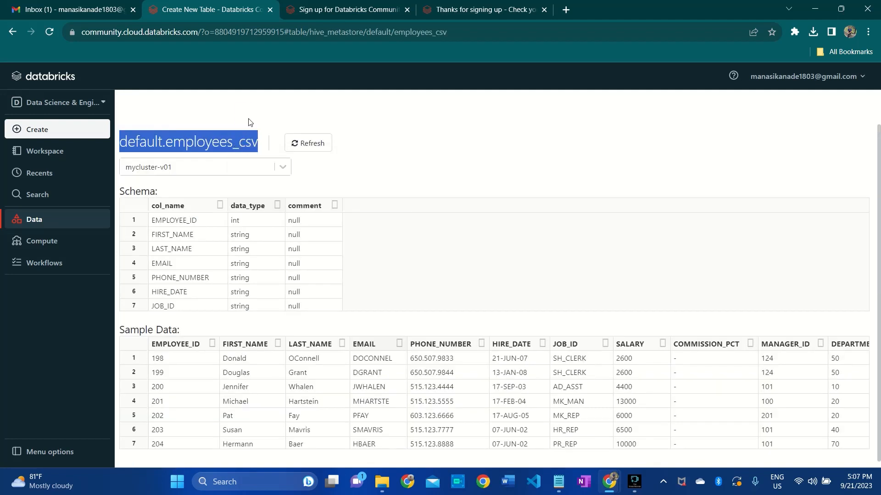
left_click(269, 141)
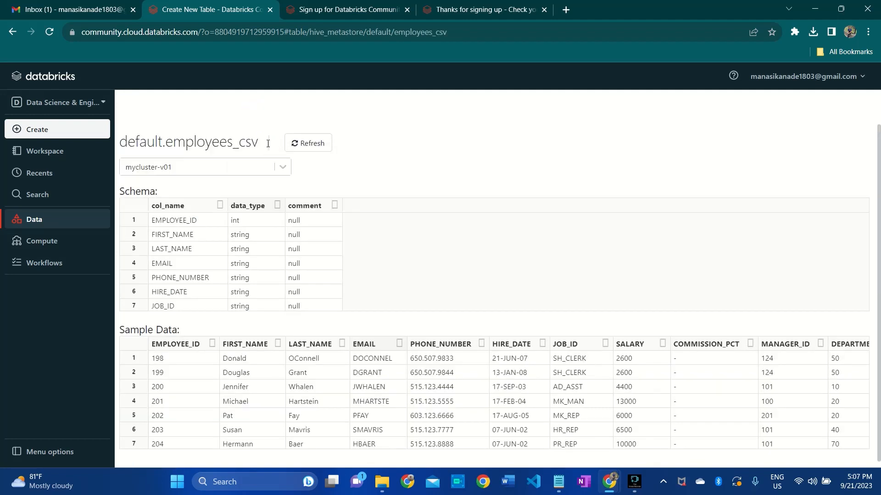
- Create a folder named SQL-For-Data-Engineers in the user's home folder of the workspace
left_click(48, 153)
left_click(226, 173)
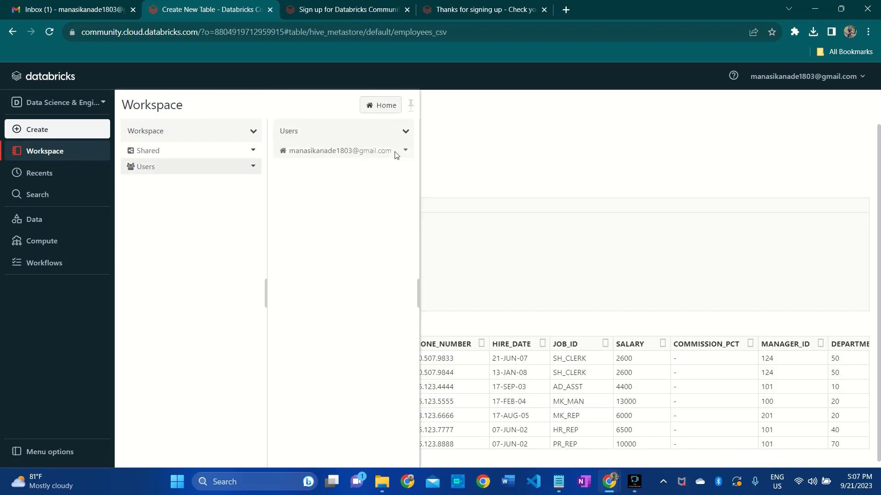
left_click(405, 150)
mouse_move(409, 170)
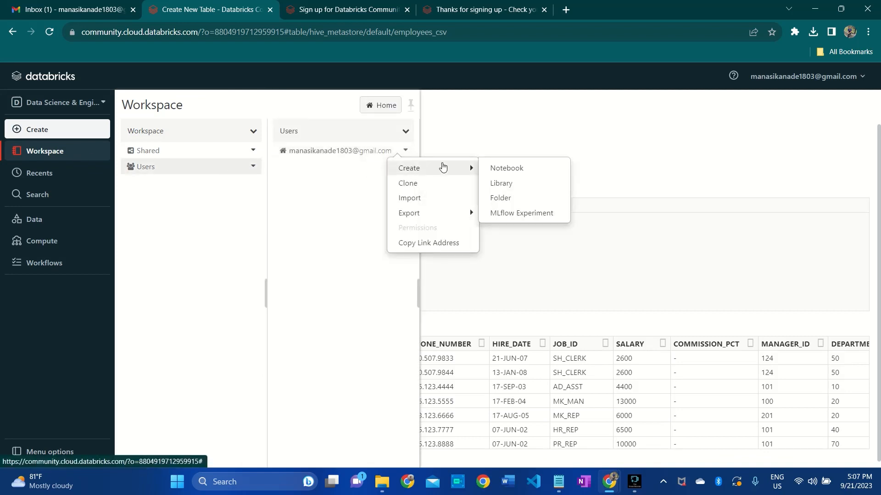
left_click(521, 198)
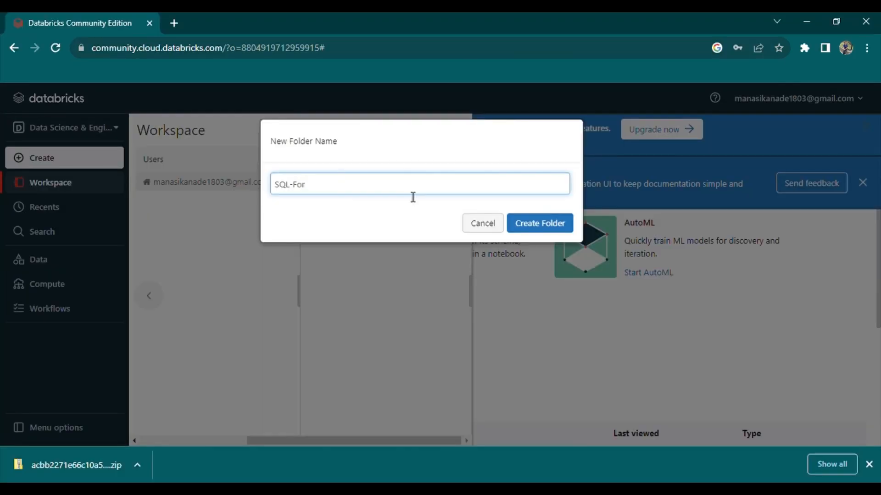
type("-Data-Engineer")
type("s")
left_click(555, 229)
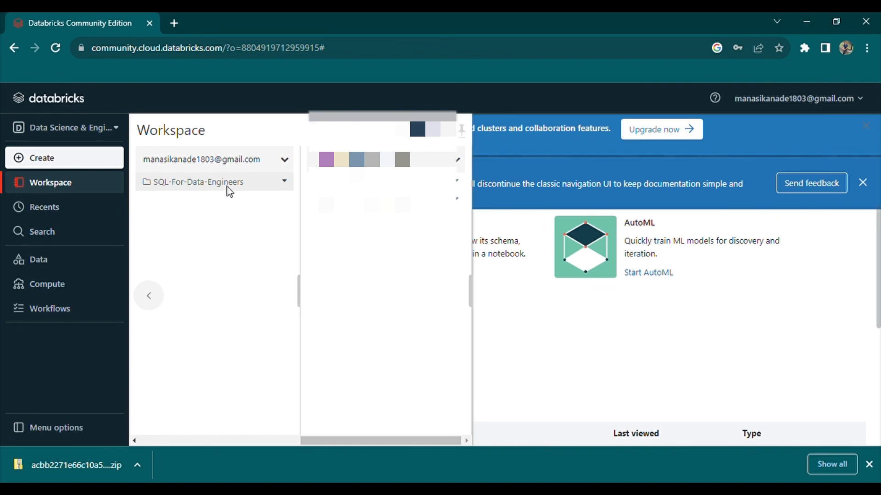
- Create a notebook in the SQL-For-Data-Engineers folder and name it notebook-01
right_click(230, 192)
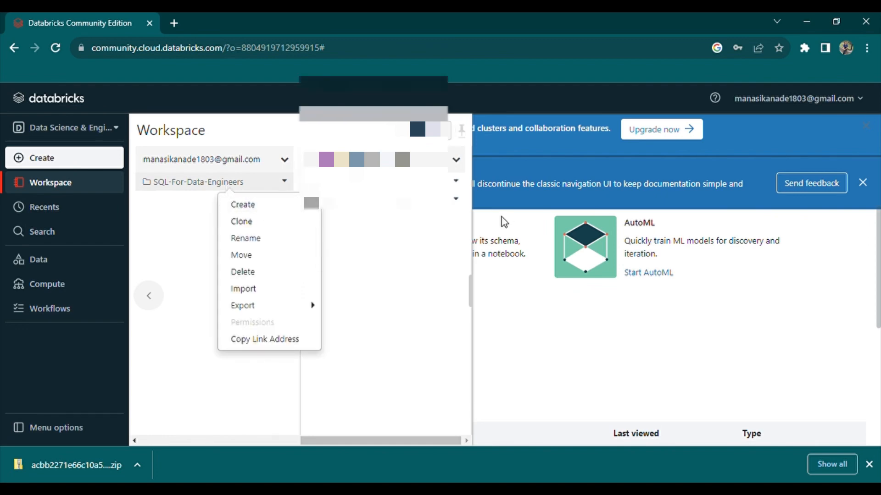
mouse_move(240, 203)
left_click(346, 210)
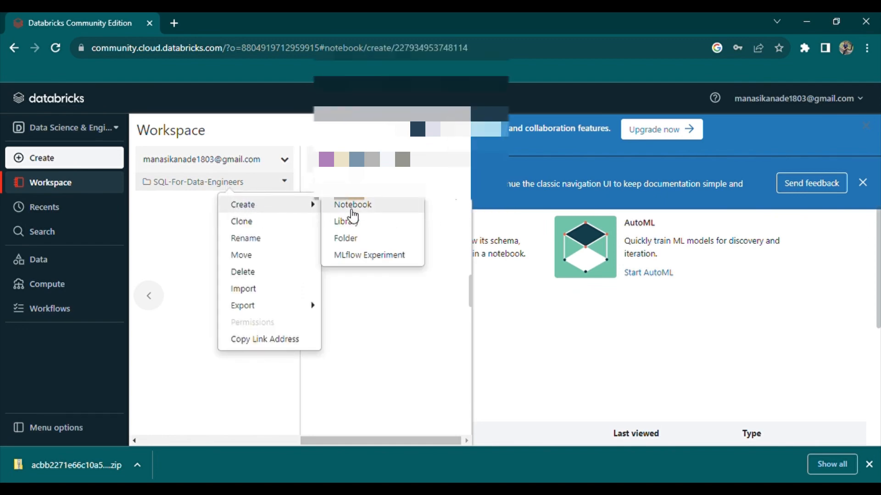
double_click(135, 131)
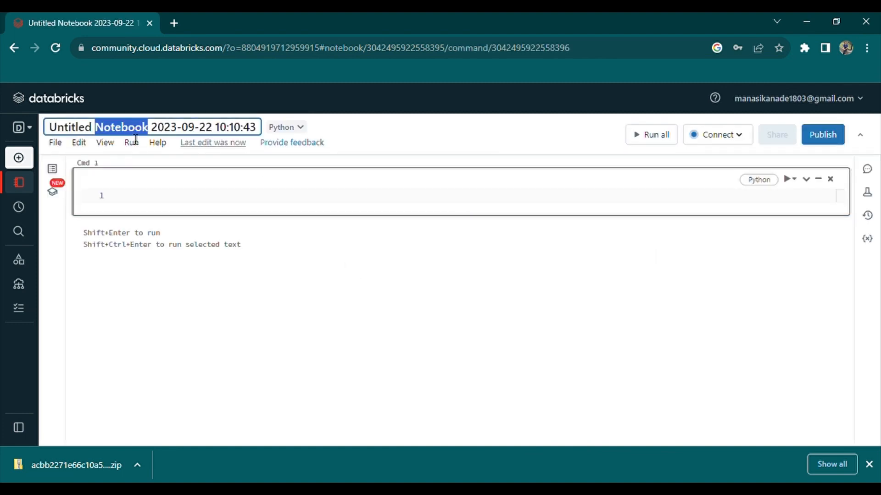
key("ctrl+a")
type("ot")
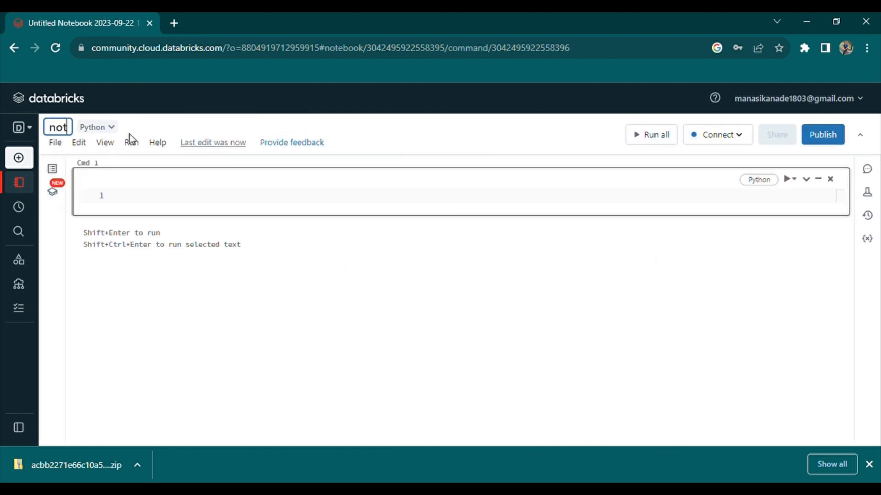
type("ebook-01")
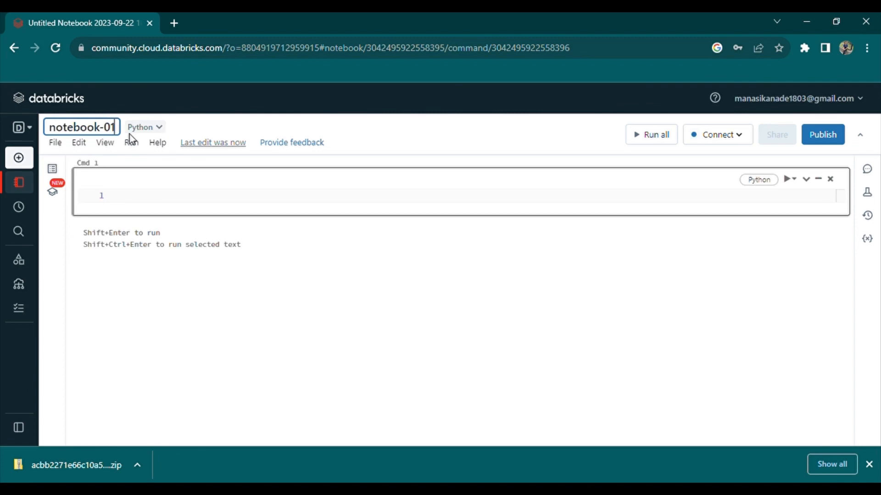
- Enter the query select * from default.employees_csv in the first cell and attach the notebook to mycluster-v01
left_click(153, 205)
type("select ")
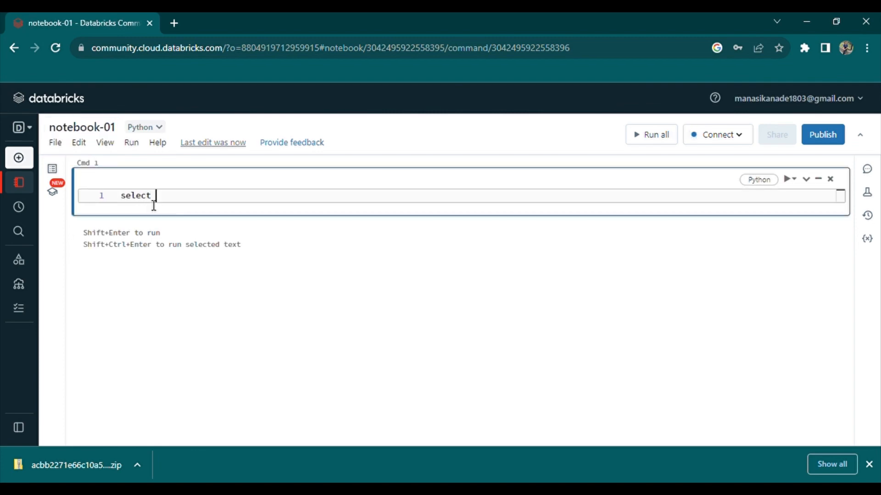
type("* from default.emplo")
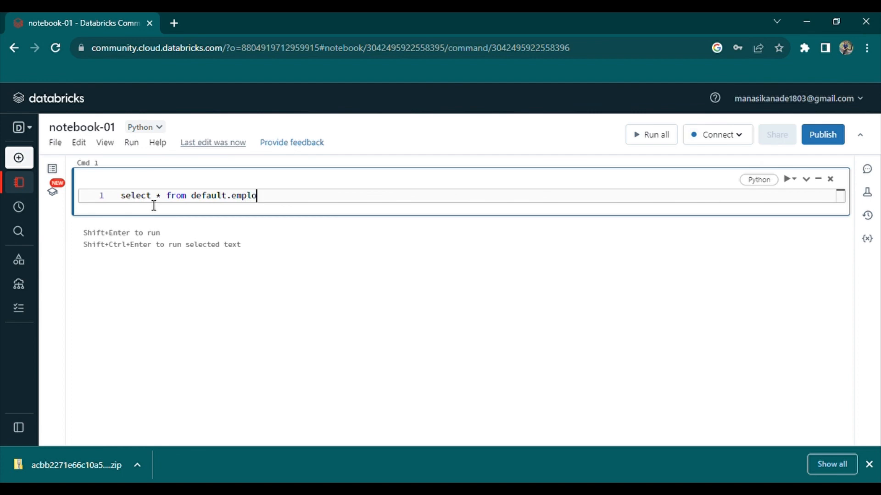
type("yees_csv")
left_click(729, 136)
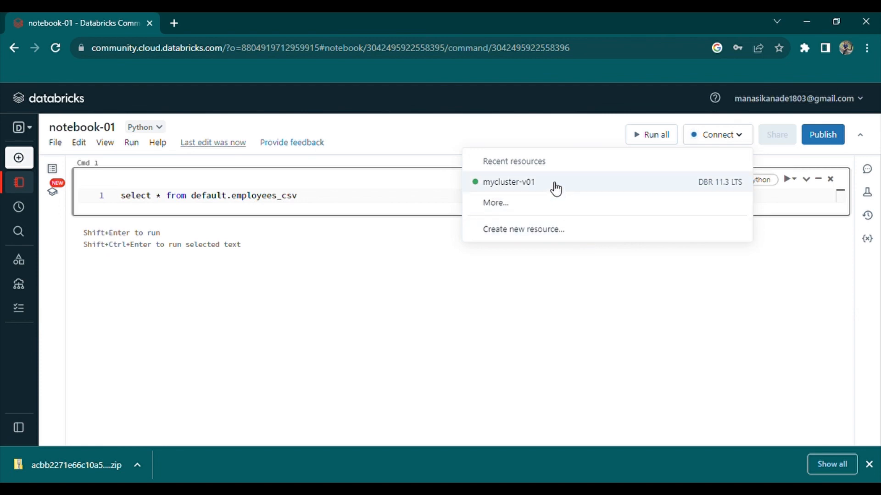
left_click(554, 188)
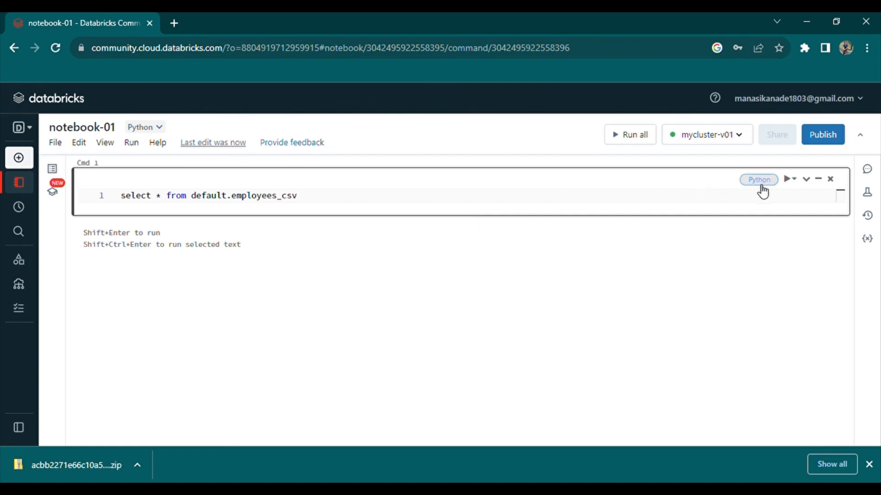
- Set the notebook's default language to SQL and reload the page
left_click(153, 130)
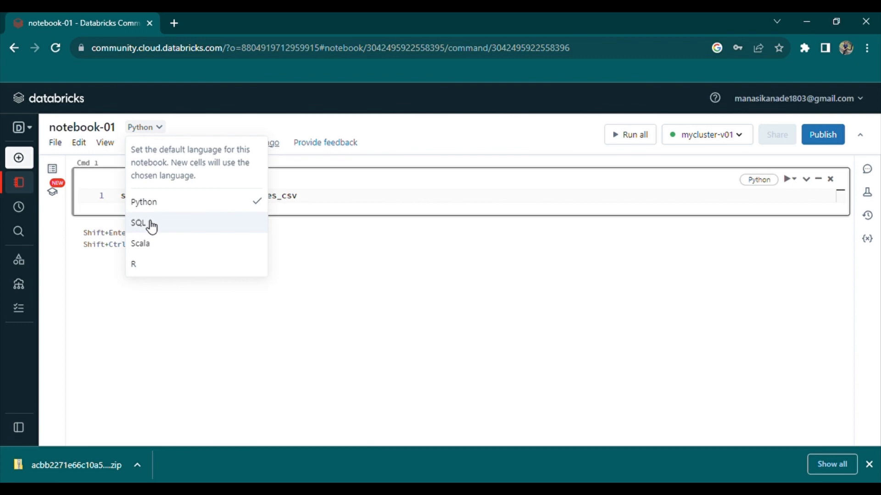
left_click(150, 224)
left_click(472, 308)
left_click(605, 312)
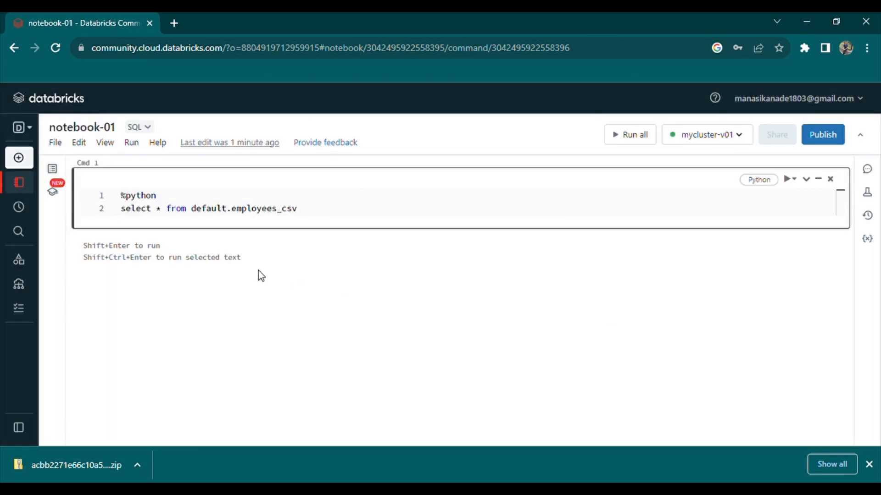
left_click(55, 48)
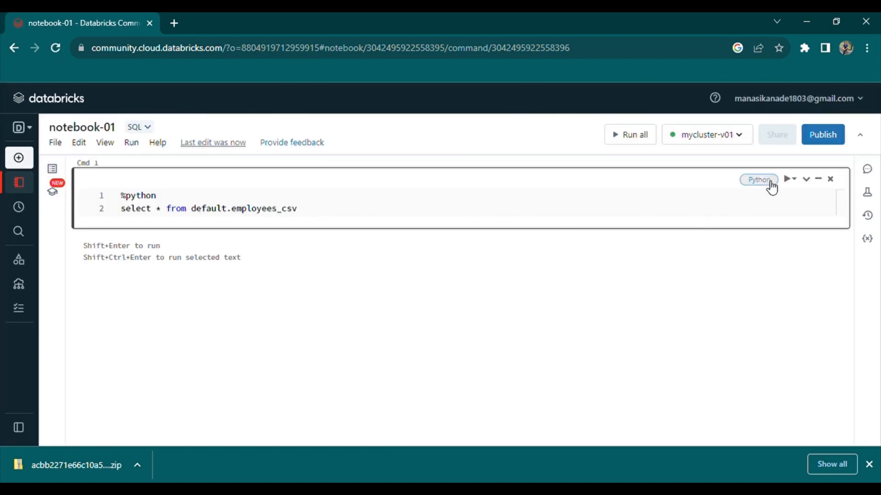
- Set the first cell's language to SQL (notebook default) and run its query
left_click(769, 183)
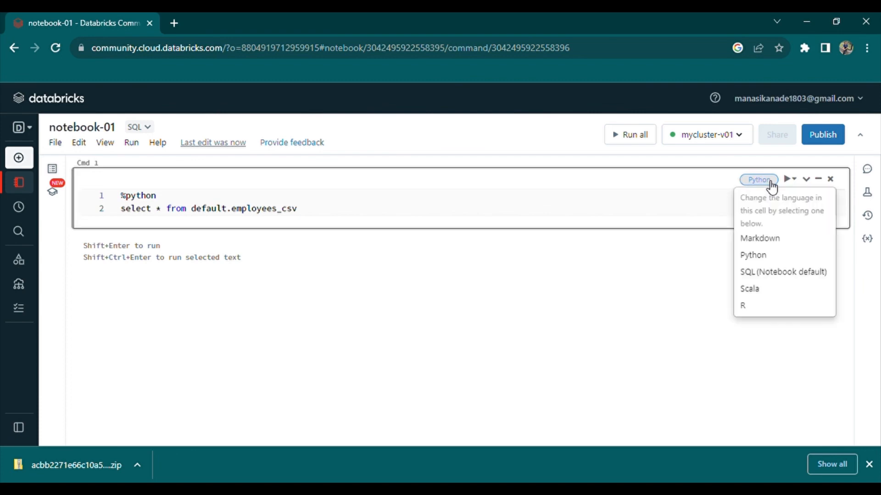
left_click(762, 273)
key("ctrl+Return")
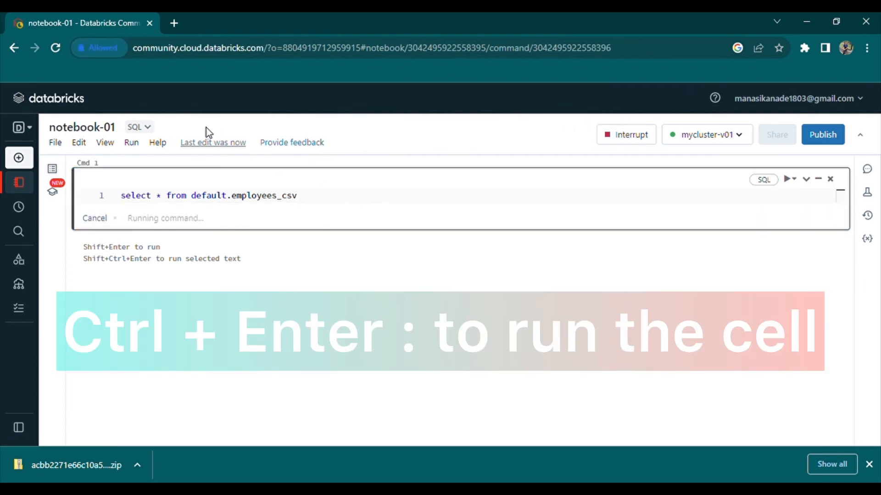
scroll(273, 334, "down", 2)
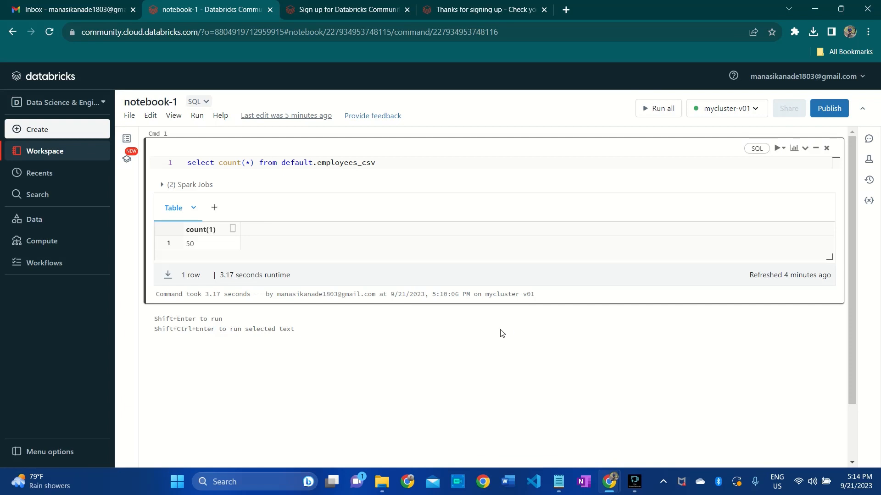
- Change the count query to select all columns and run it, and begin a new cell with CREATE OR REPLACE VIEW default.view_1 AS
left_click(499, 305)
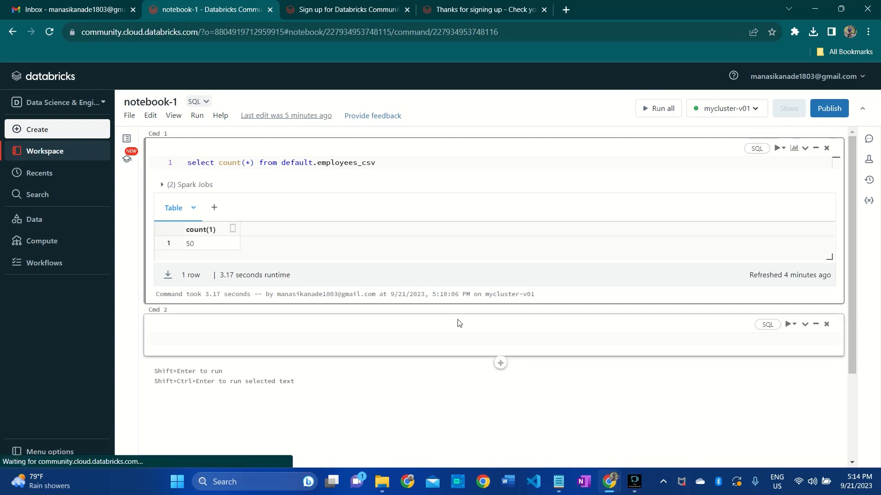
left_click(254, 164)
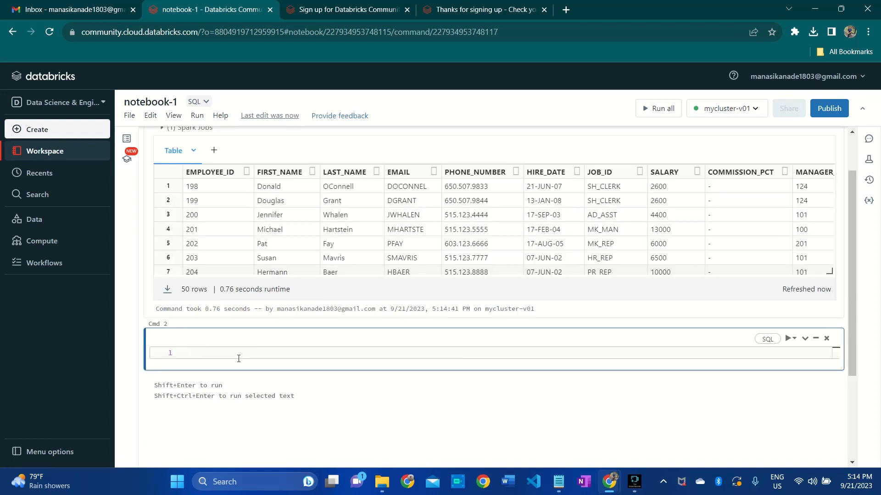
type("CREATE")
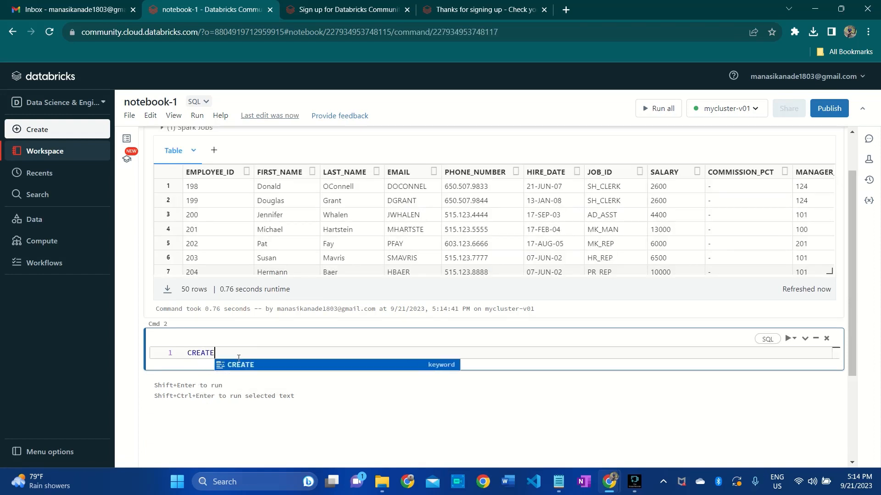
type(" OR REPLACE VIEW ")
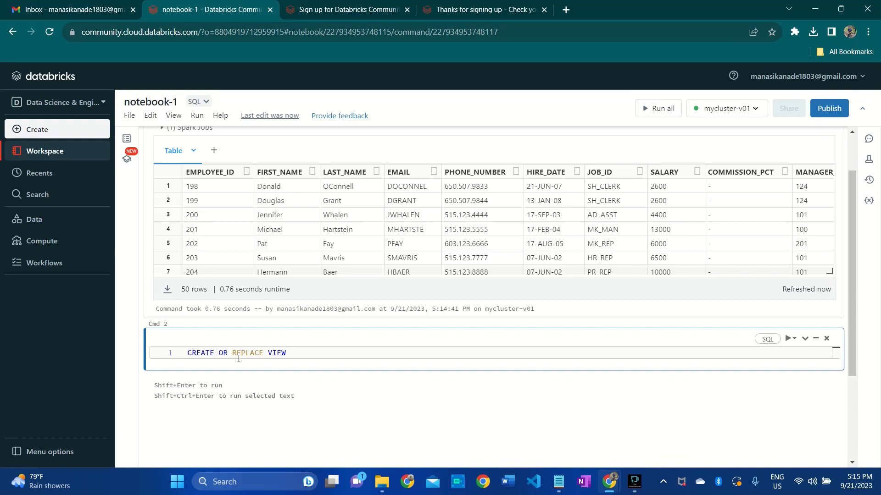
type("default.")
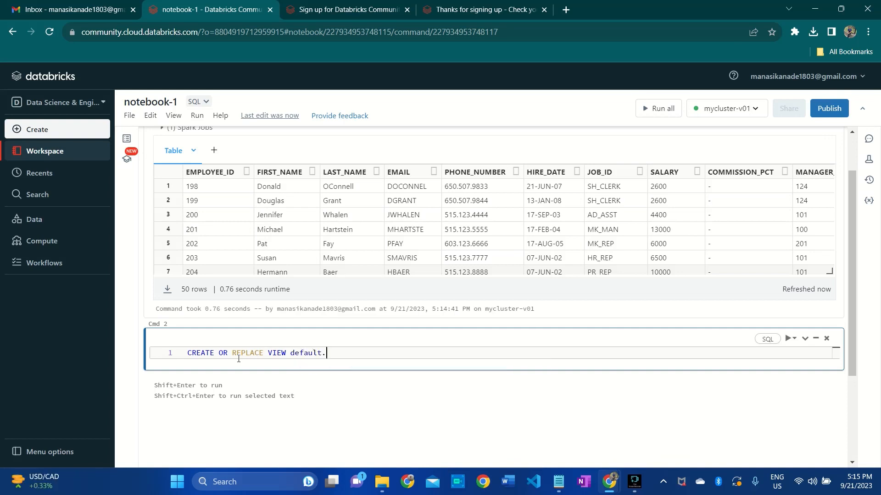
type("view_1 A")
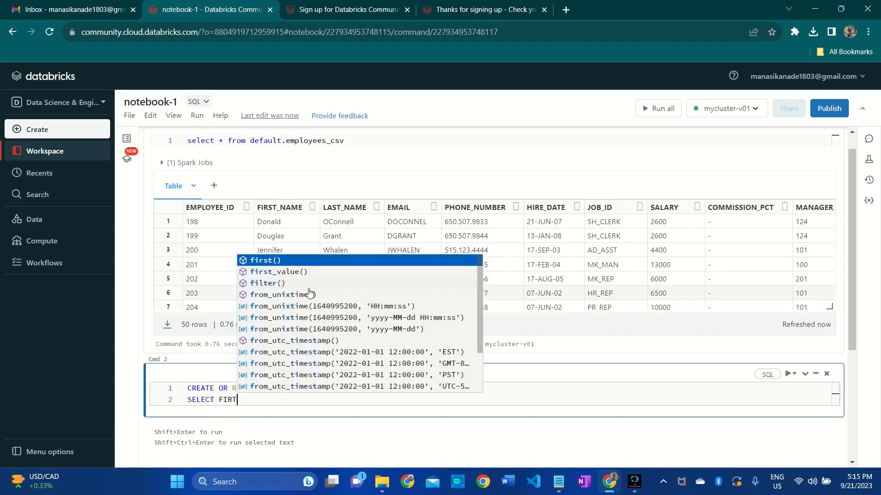
- Write the view's SELECT clause on the second line with the columns FIRST_NAME, LAST_NAME and SALARY
type("_")
key("BackSpace")
key("BackSpace")
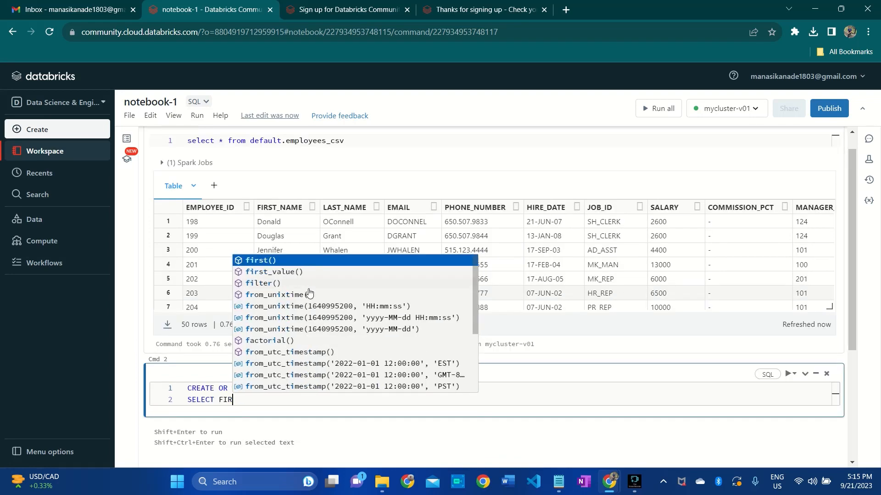
type("S")
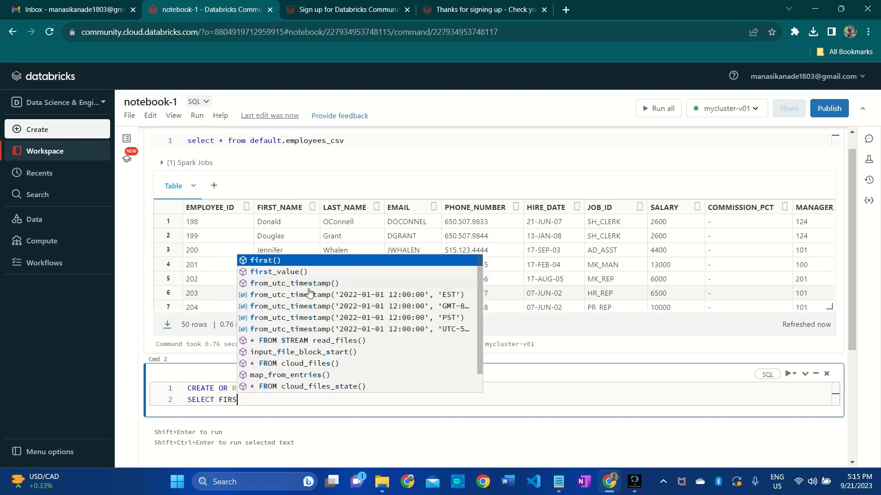
type("T_NAME,")
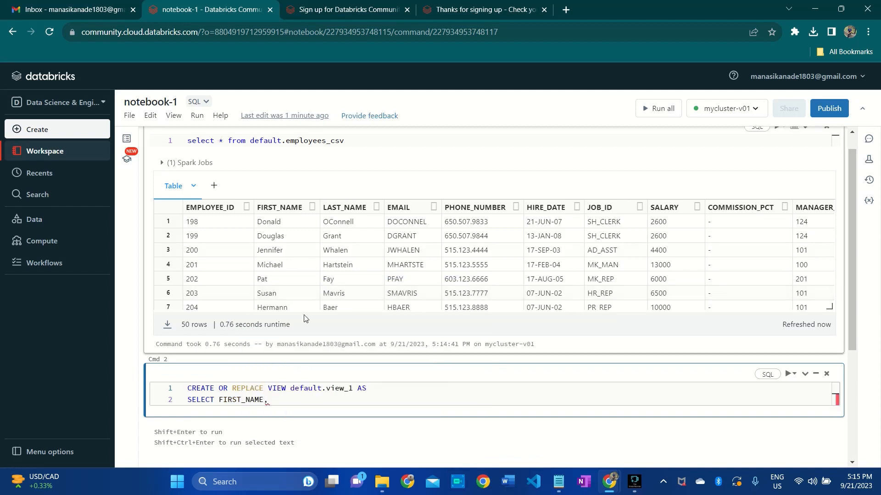
double_click(355, 208)
key("ctrl+c")
left_click(277, 399)
key("ctrl+v")
type(", SALARY")
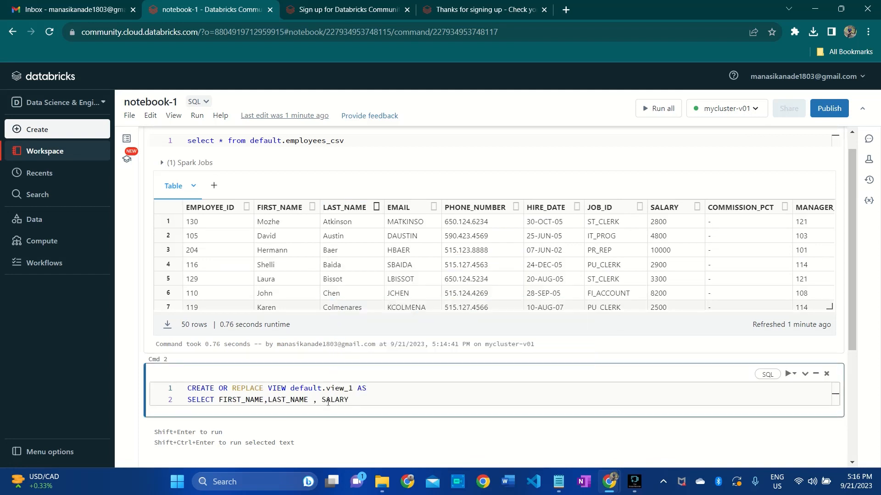
type(" FROM ")
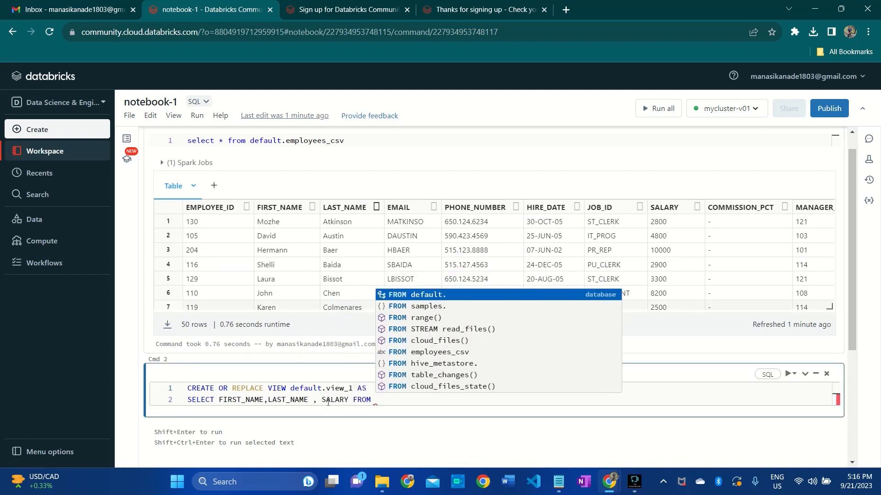
type("default.")
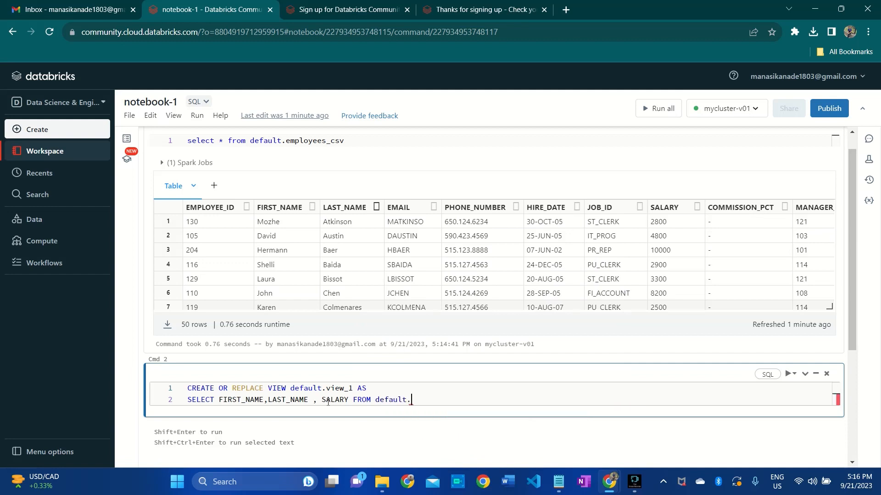
- Complete the view's SELECT line with FROM default.employees_csv, reusing the table name from the first cell
double_click(296, 140)
key("ctrl+c")
left_click(416, 401)
key("ctrl+v")
key("Return")
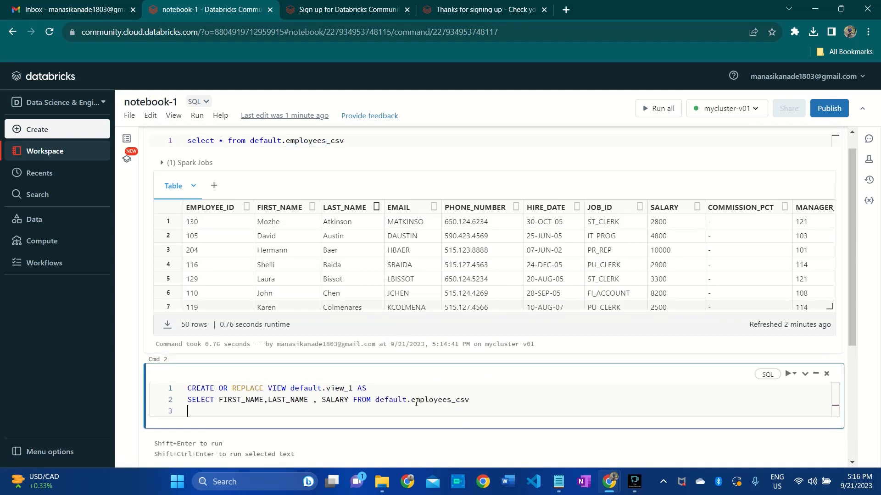
- Add the condition WHERE SALARY < 3500 to the view definition and run the cell
type("WHERE SALARY < 3500")
key("shift+Return")
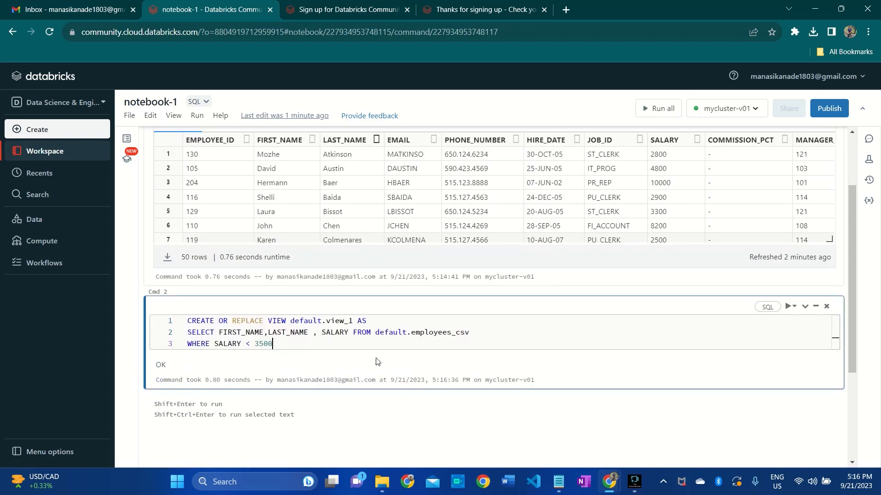
left_click(794, 306)
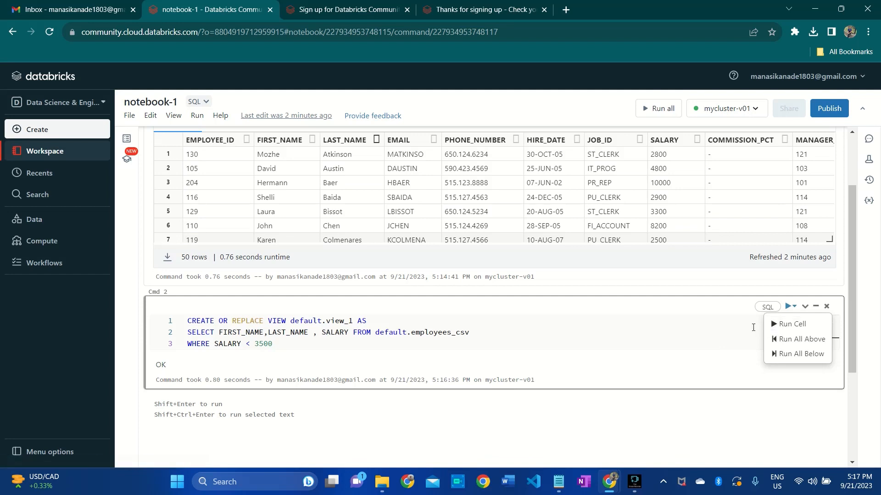
left_click(483, 343)
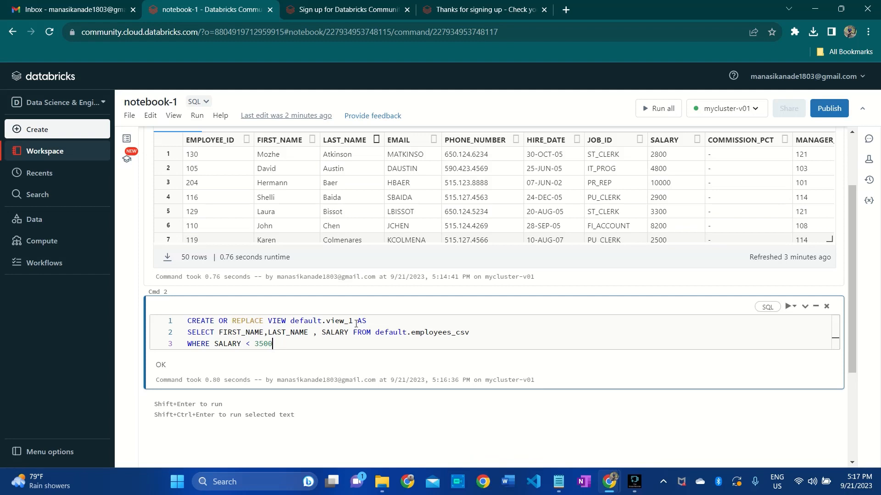
- Add a cell below the view definition with SELECT * FROM default.view_1 and run it
left_click_drag(354, 322, 291, 322)
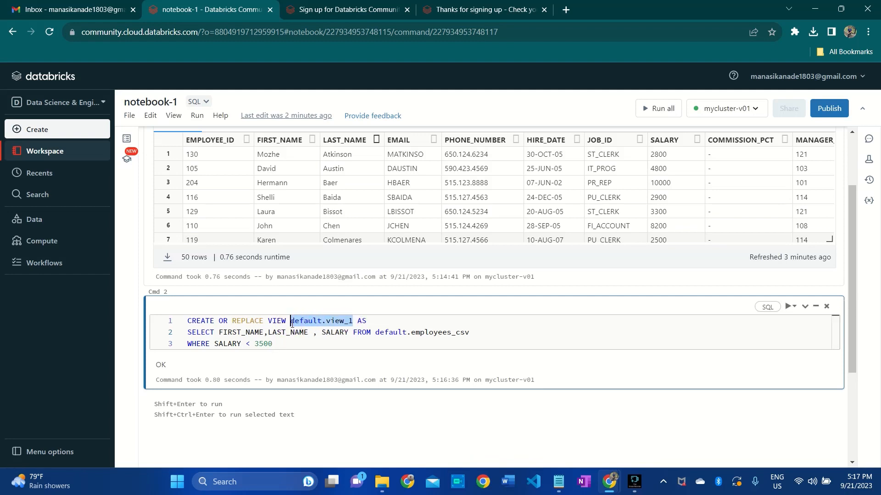
left_click(497, 396)
type("SE")
key("Return")
type("* FROM default.view_1")
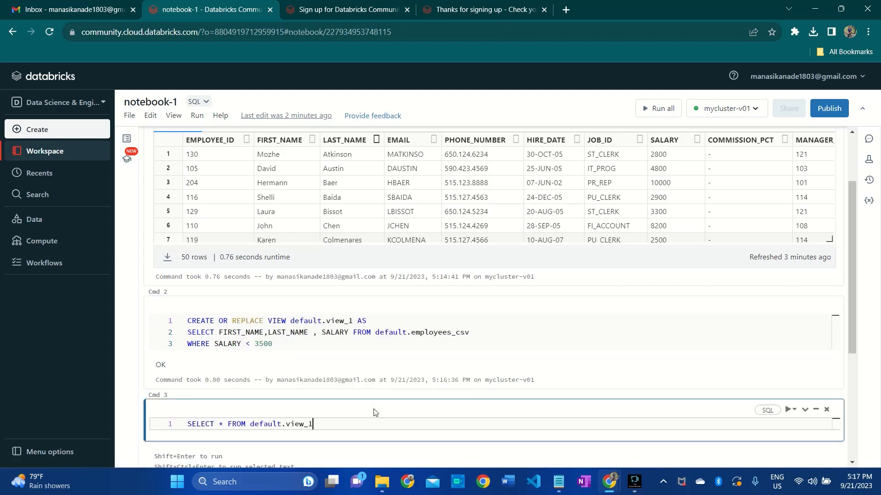
key("shift+Return")
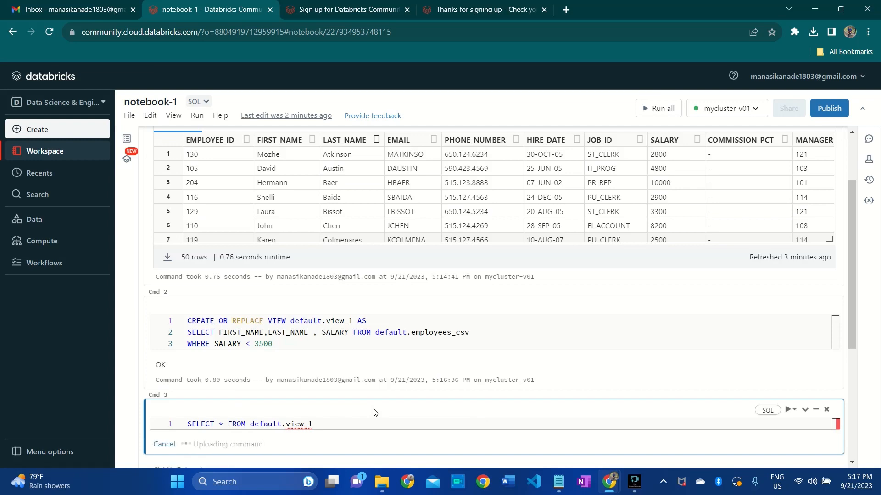
- Examine the names and salaries returned by the view query through to the last row
scroll(374, 412, "down", 3)
scroll(276, 389, "down", 3)
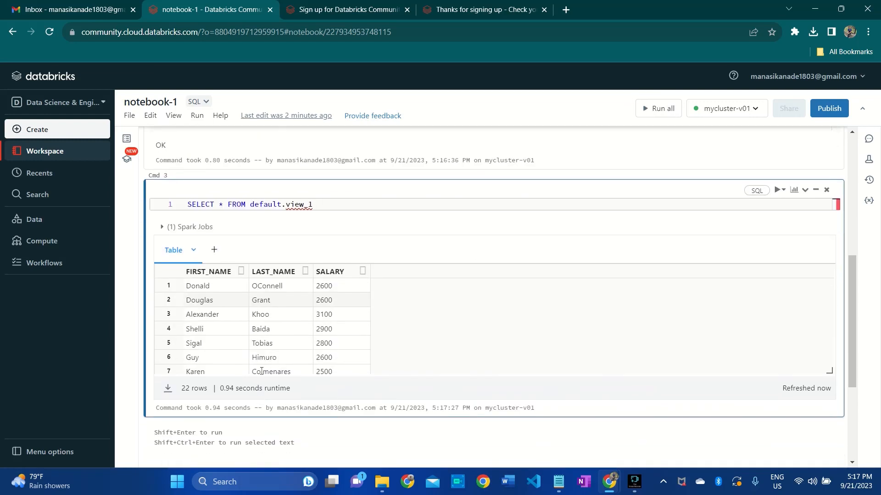
left_click(262, 364)
scroll(262, 365, "down", 5)
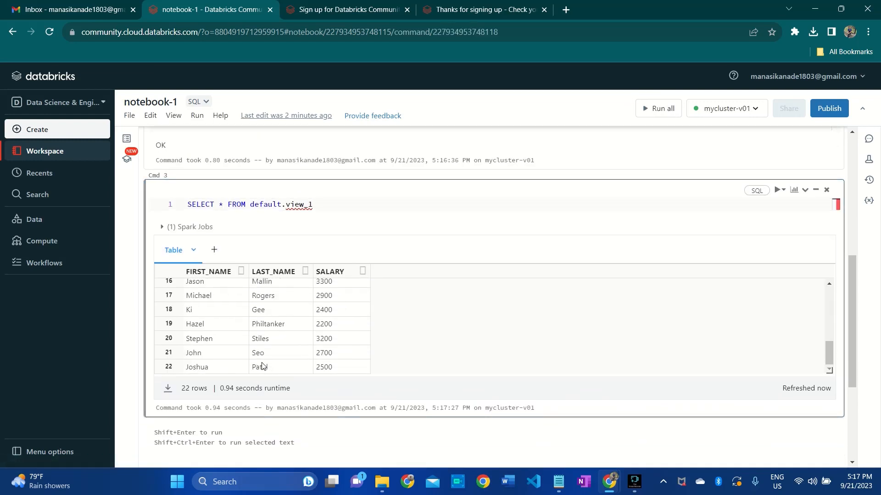
scroll(166, 406, "up", 6)
scroll(187, 356, "down", 5)
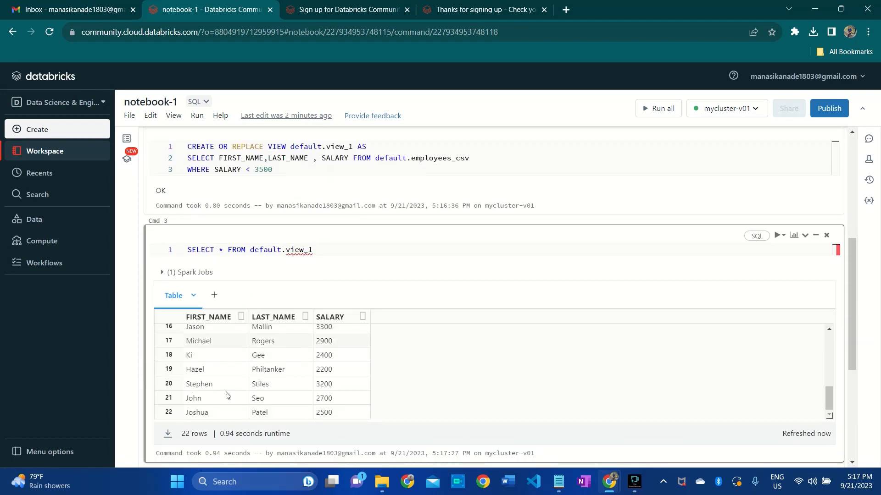
scroll(270, 383, "up", 2)
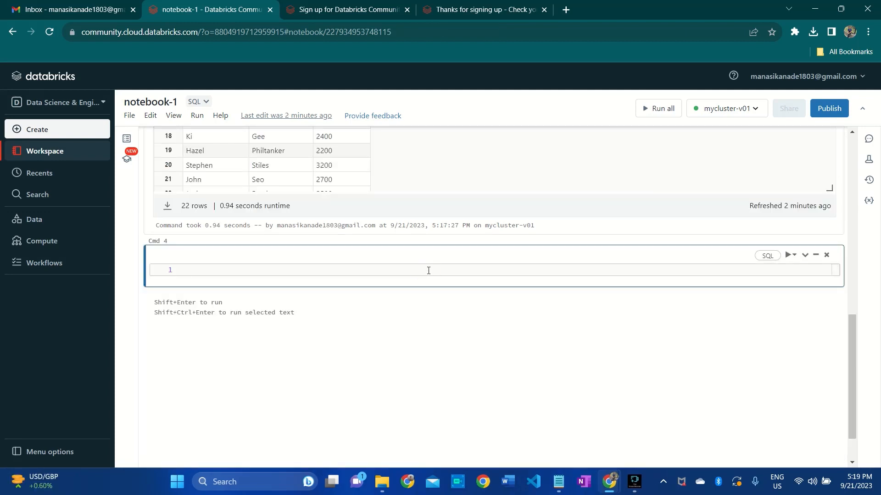
- Start the statement CREATE OR REPLACE TABLE default.employee_salary AS in the empty fourth cell
scroll(430, 280, "up", 2)
type("CRE")
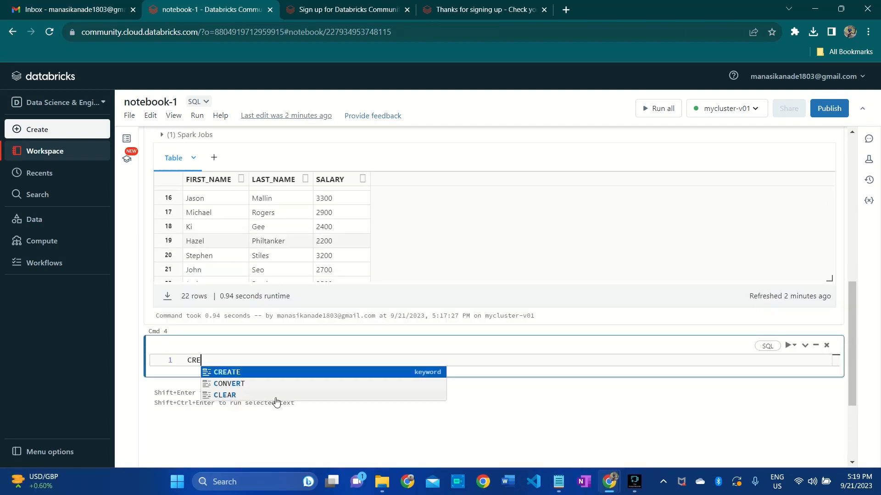
type("ATE OR REPLACE TABLE")
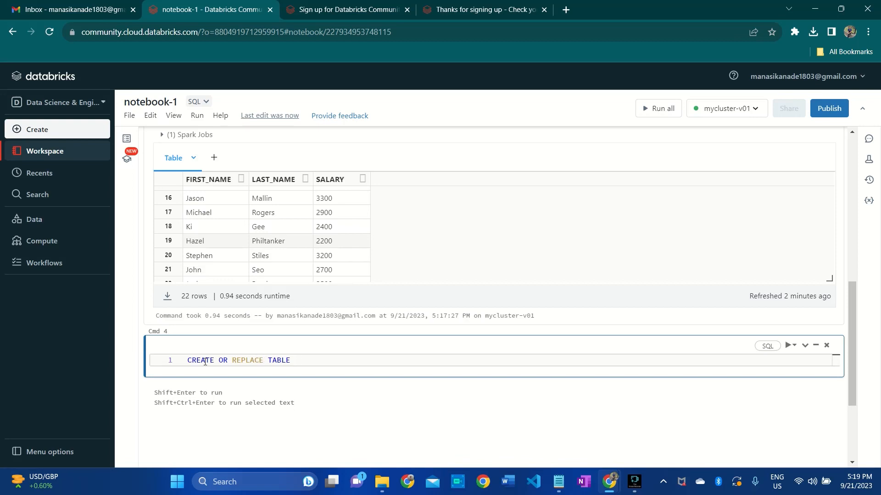
type("default.")
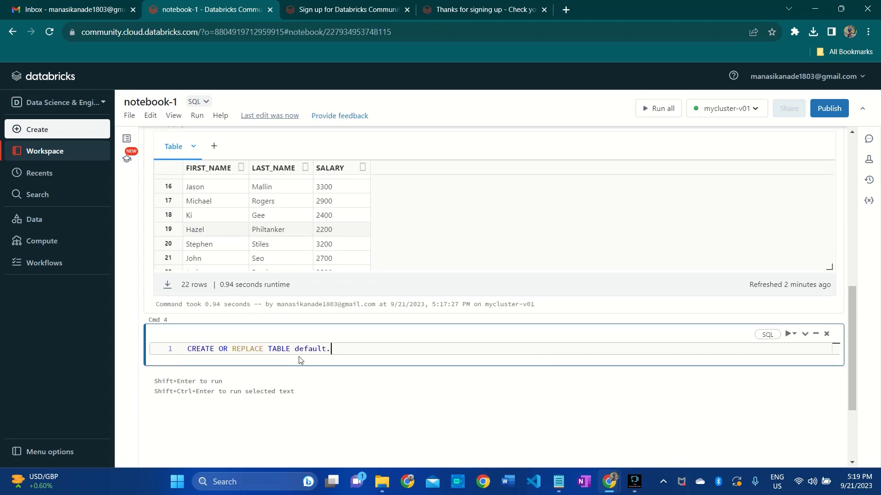
type("employee_salary AS")
- Check the source table's columns and add SELECT EMPLOYEE_ID, FIRST_NAME, LAST_NAME, SALARY to the table statement
scroll(305, 261, "up", 3)
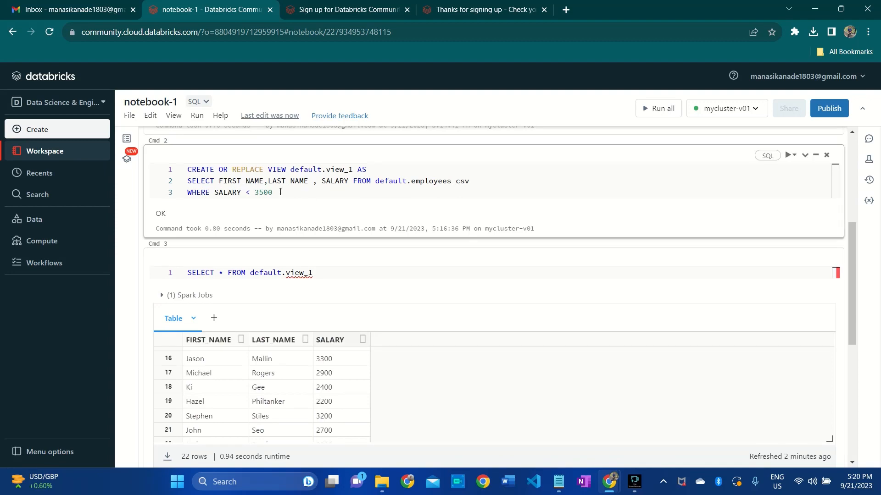
scroll(300, 274, "down", 3)
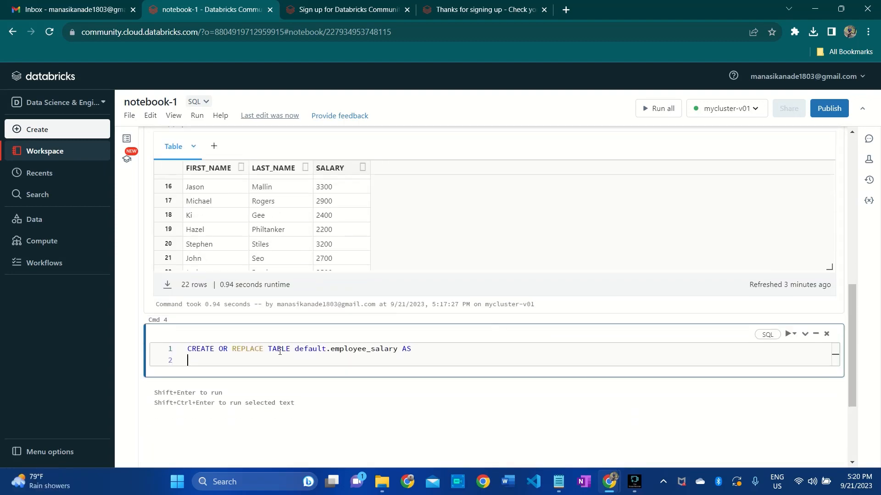
scroll(293, 298, "up", 7)
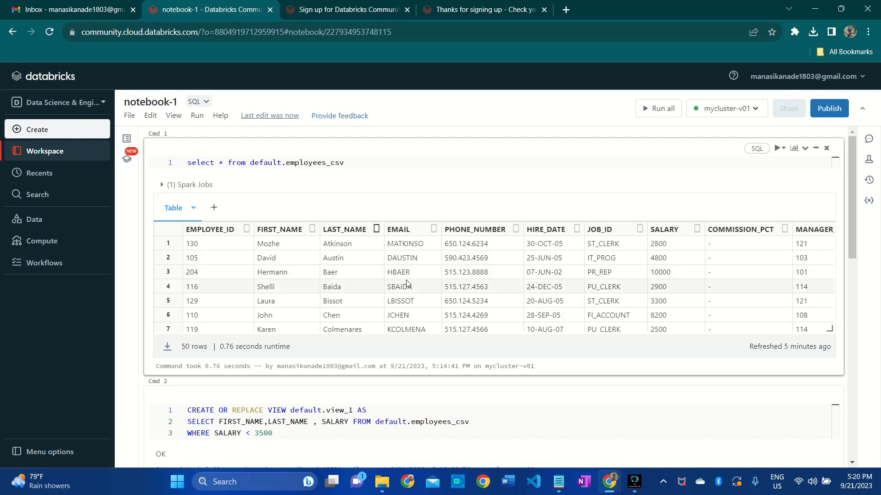
scroll(336, 328, "down", 10)
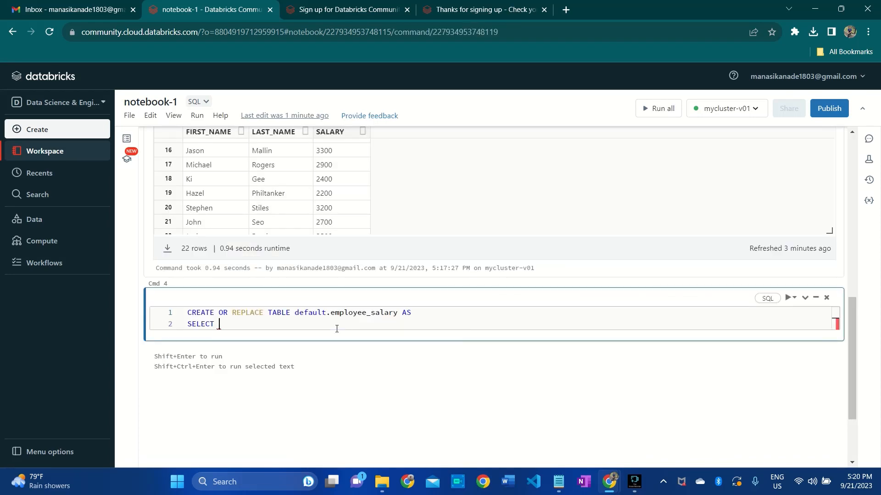
scroll(336, 329, "up", 5)
scroll(337, 328, "down", 6)
type("EM")
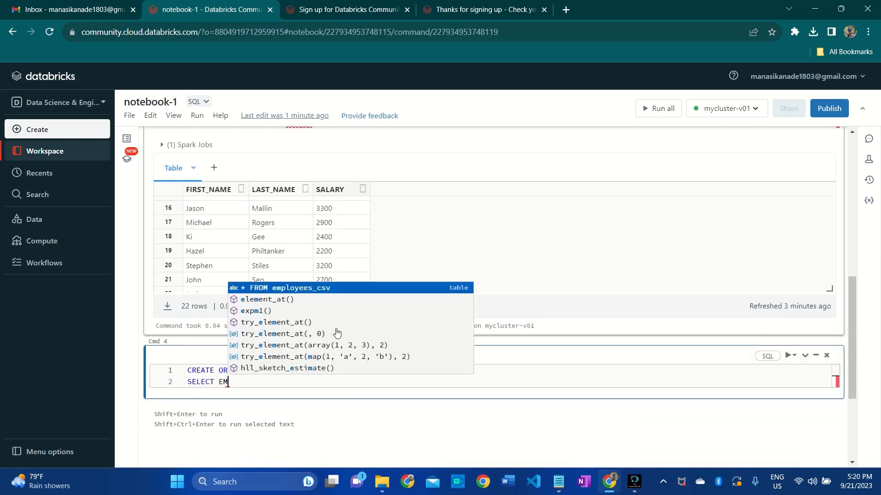
type("PLOYEE")
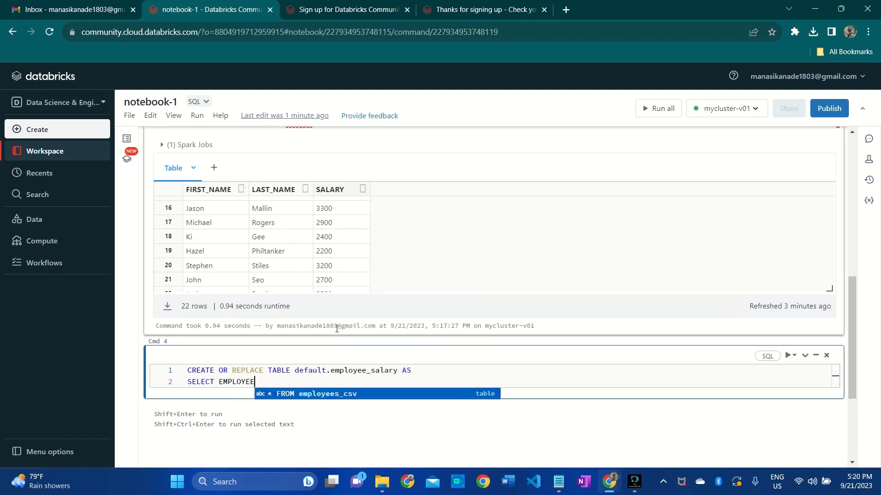
type("_ID, FIRST_N")
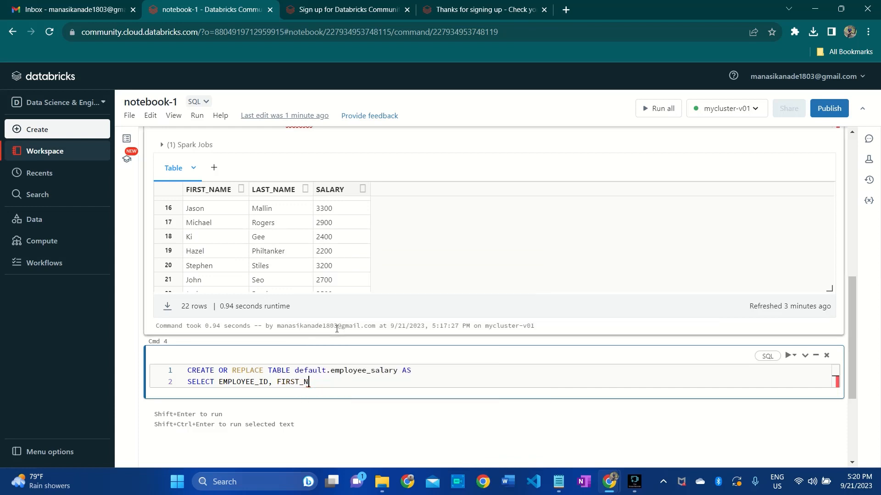
type("AME,LAST")
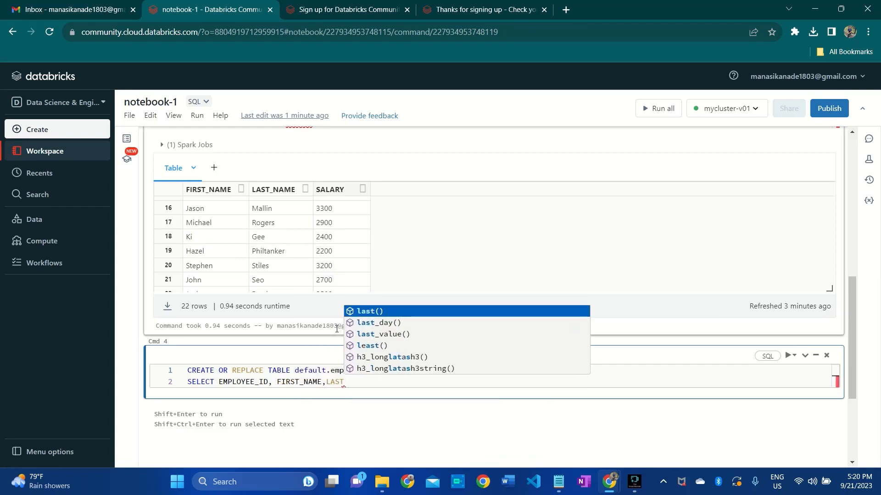
type("_NAME,S")
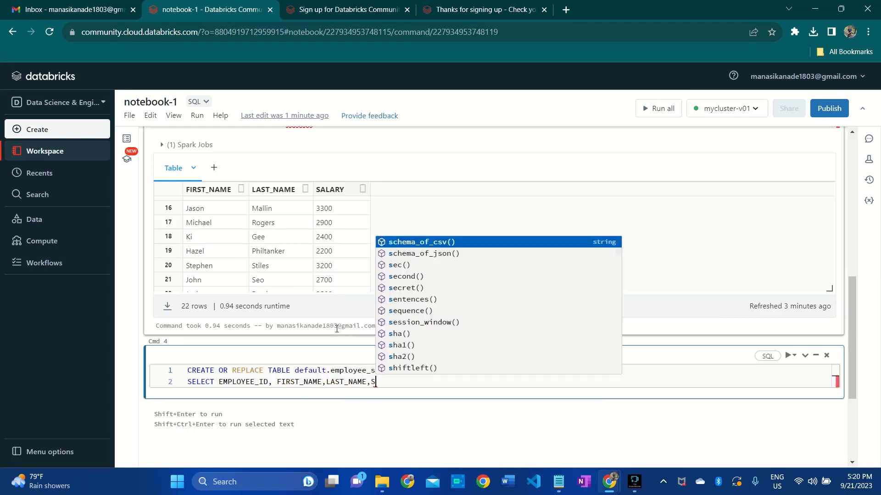
type("ALARY F")
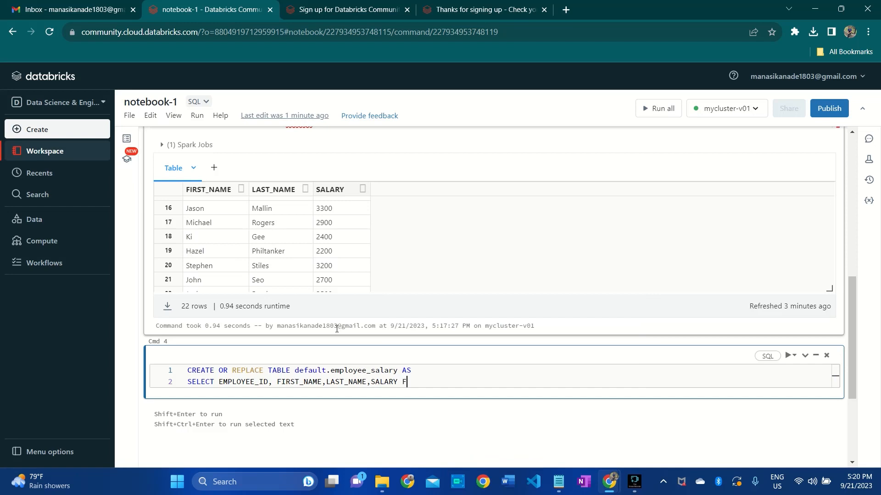
type("ROM default.em")
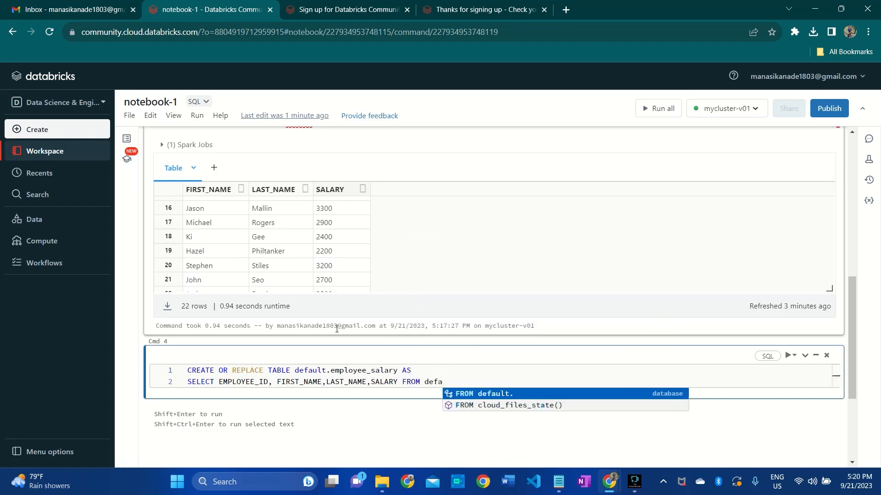
- Set default.employees_csv as the source in the FROM clause of the employee_salary statement
key("Tab")
type("em")
key("Tab")
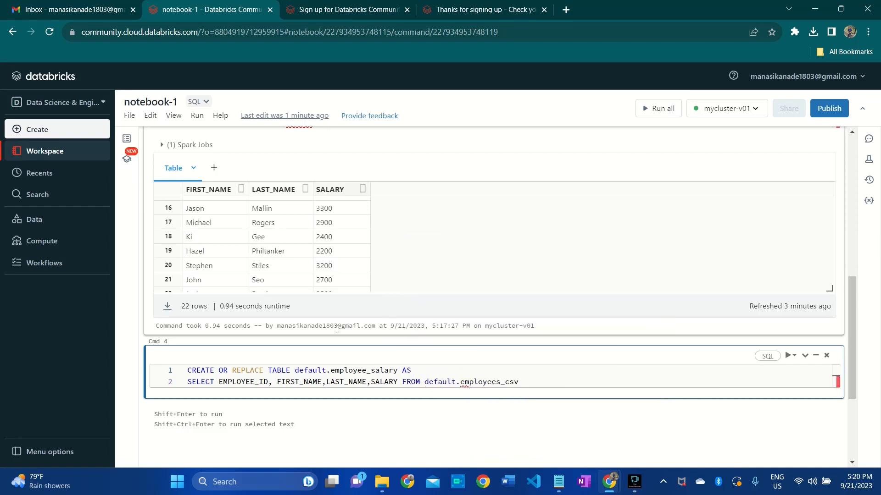
- Add the filter WHERE SALARY > 3300 on a third line of the employee_salary statement
key("Return")
type("WHER")
key("BackSpace")
key("BackSpace")
key("BackSpace")
key("BackSpace")
type("WHERE ")
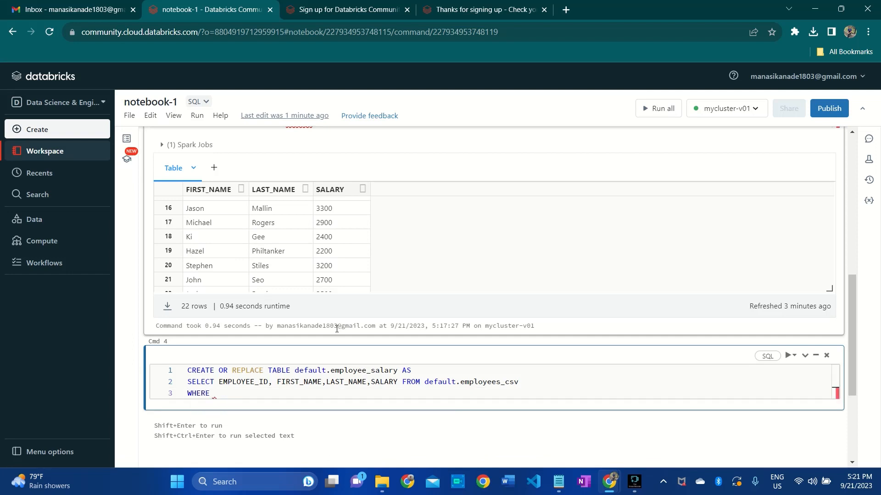
type("SALARY")
type("> 3300")
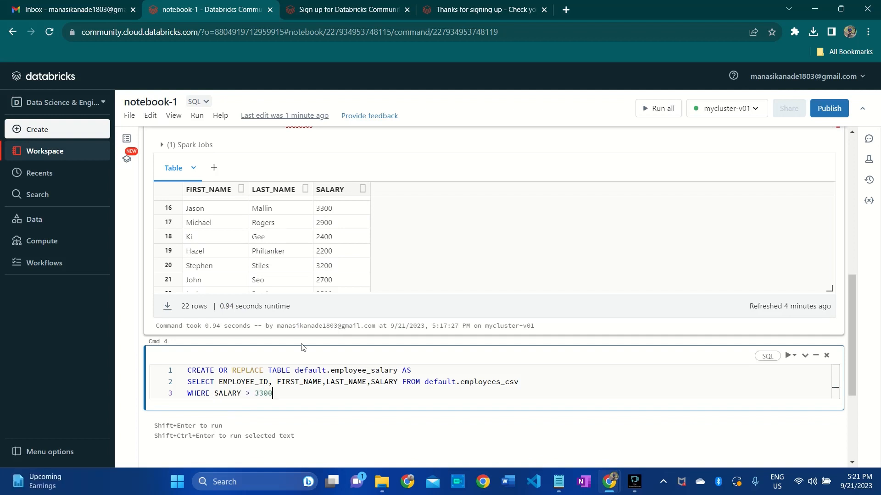
- Change the comparison operator in the employee_salary statement's salary filter to >=
left_click(248, 395)
type("=")
scroll(275, 358, "down", 2)
left_click(299, 322)
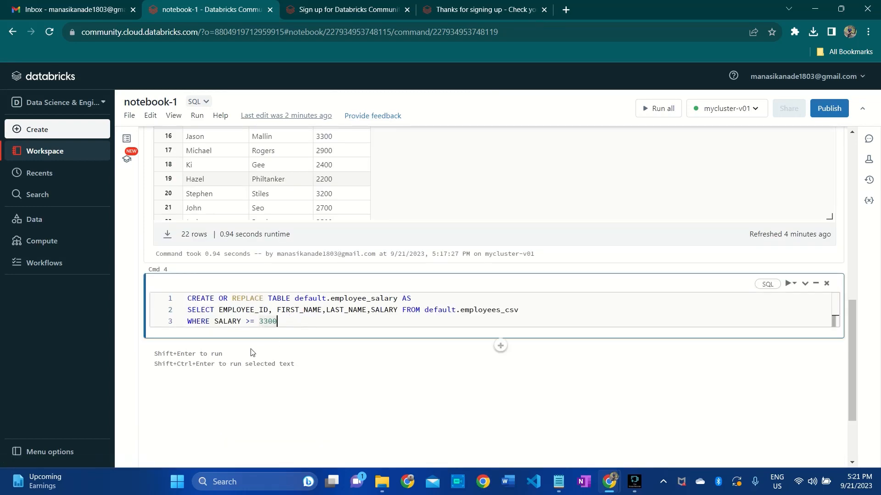
- Run the employee_salary table statement and query the table in a new cell with select * from default.employee_salary
left_click(289, 322)
key("shift+Return")
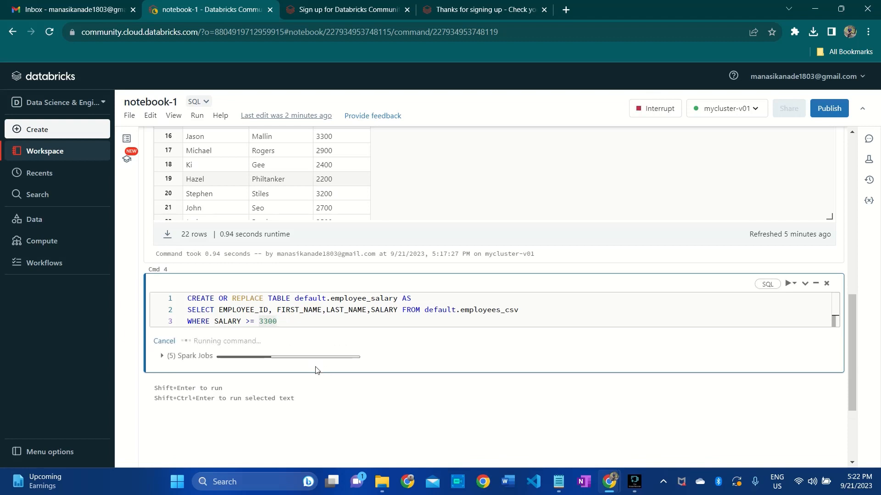
left_click(497, 390)
type("default.employee_salary")
left_click(188, 419)
type("select * from")
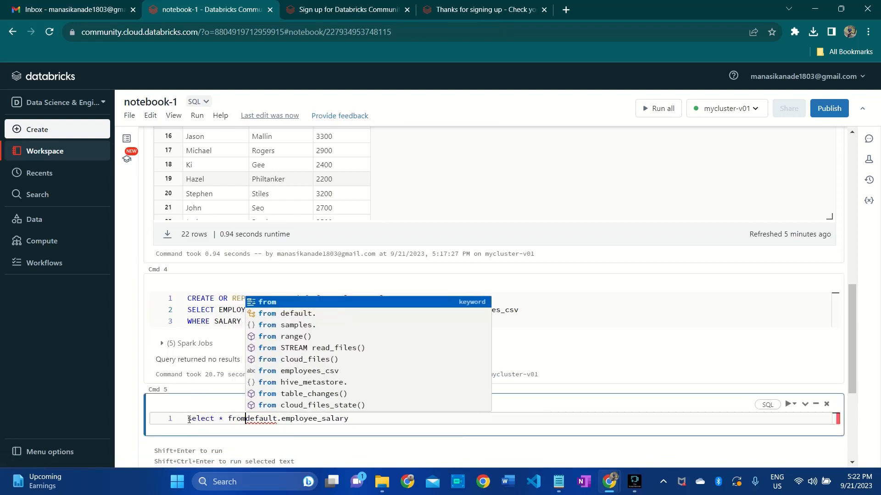
key("shift+Return")
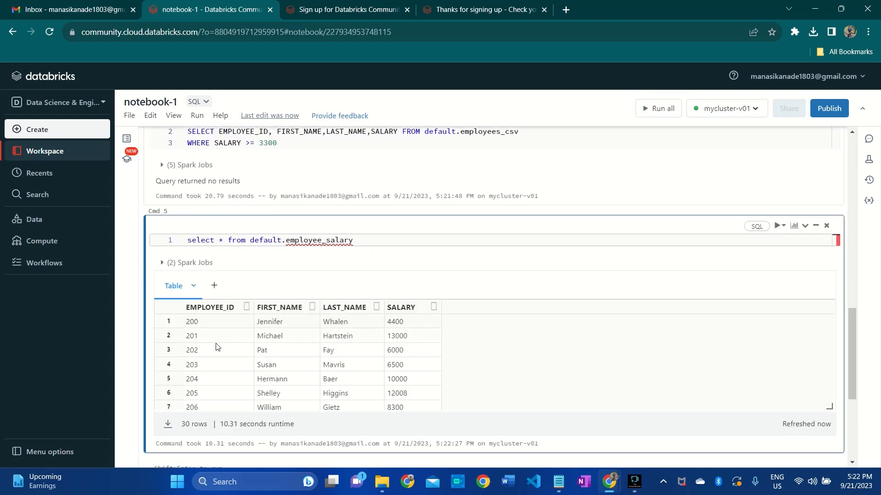
left_click(216, 348)
scroll(216, 347, "down", 6)
scroll(216, 348, "up", 6)
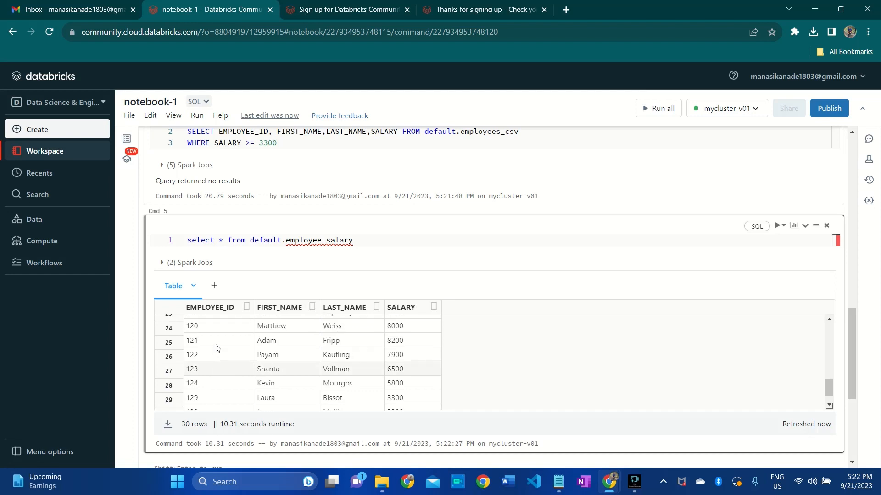
- Extend the employee_salary statement's filter with AND EMPLOYEE_ID > 200 and run the statement again
scroll(216, 347, "up", 2)
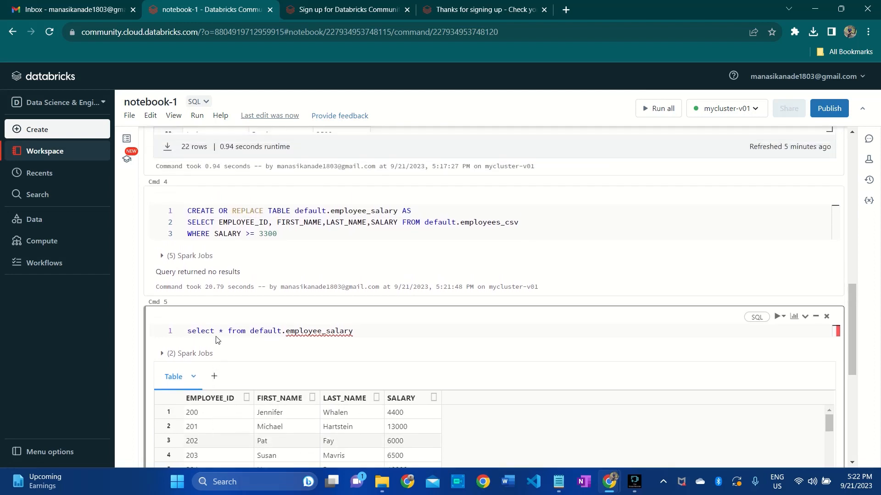
left_click(289, 235)
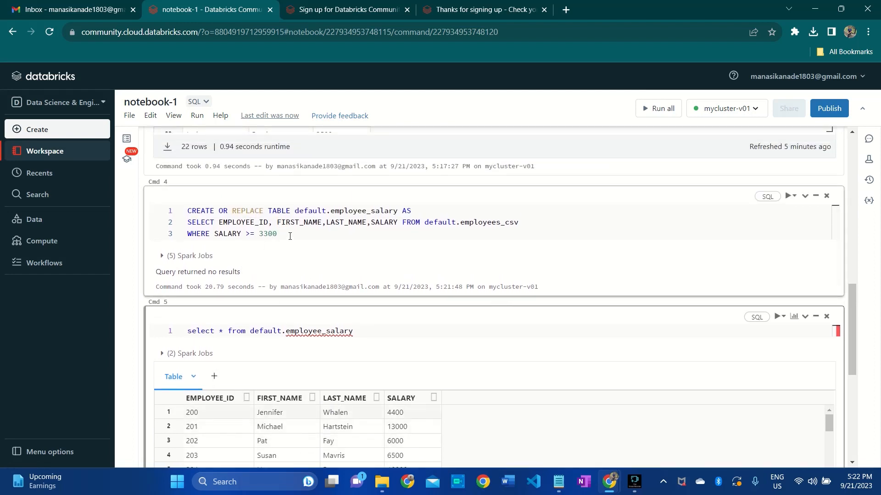
key("Return")
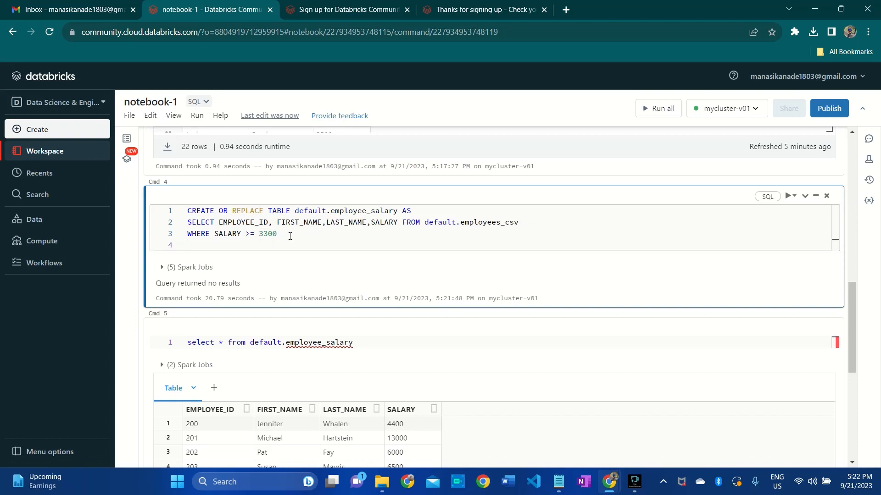
key("BackSpace")
type("AND E")
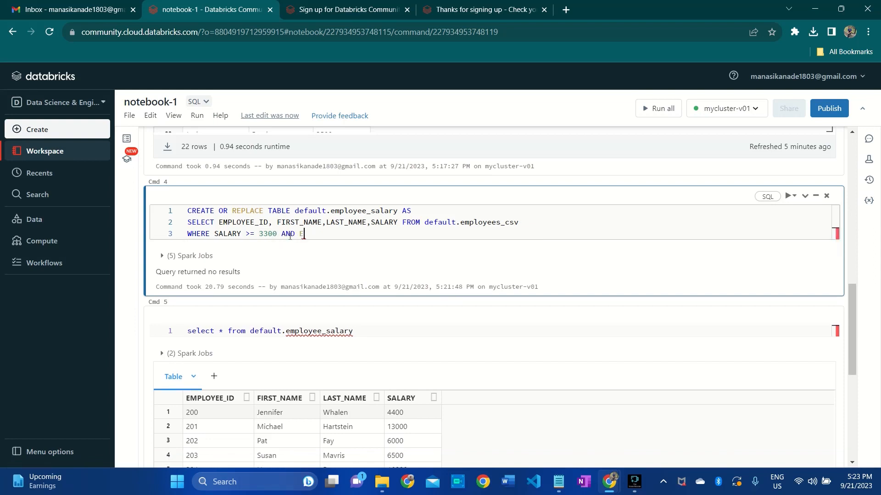
type("MP")
key("BackSpace")
key("BackSpace")
key("BackSpace")
key("BackSpace")
key("BackSpace")
key("BackSpace")
key("BackSpace")
type("EMPLOYEE_ID >")
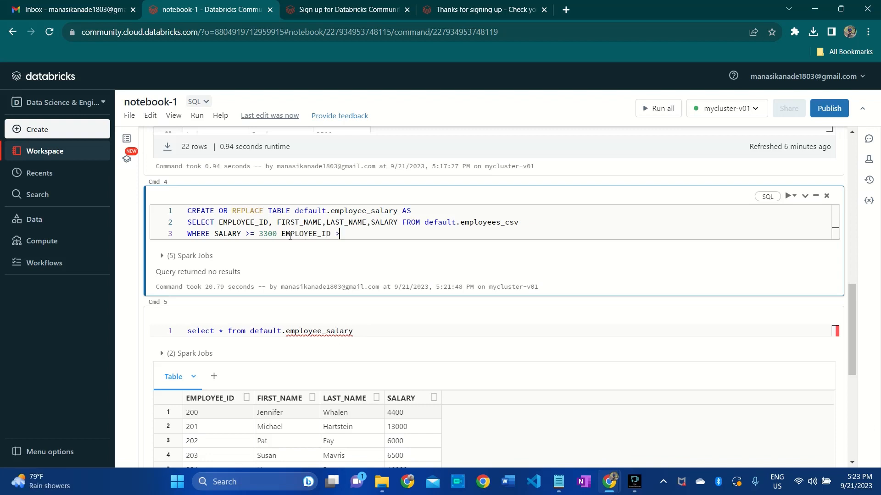
type(" 200")
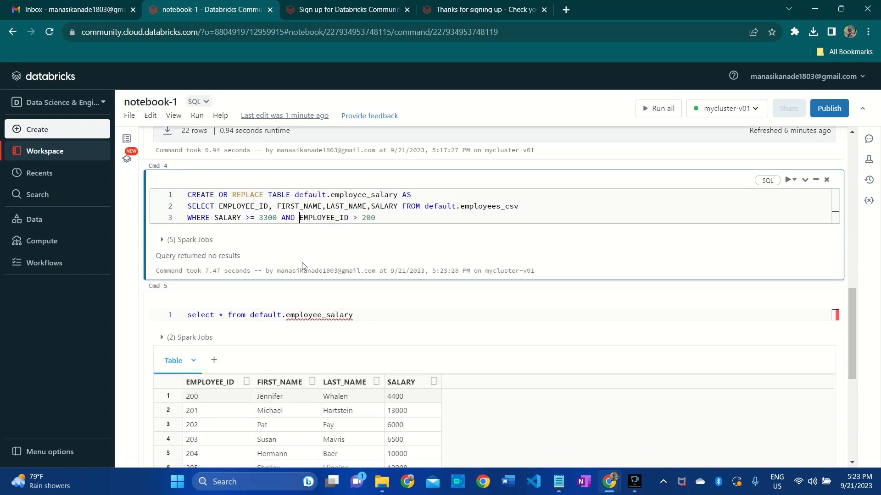
- Rerun the select query on default.employee_salary to refresh its results
scroll(302, 266, "down", 4)
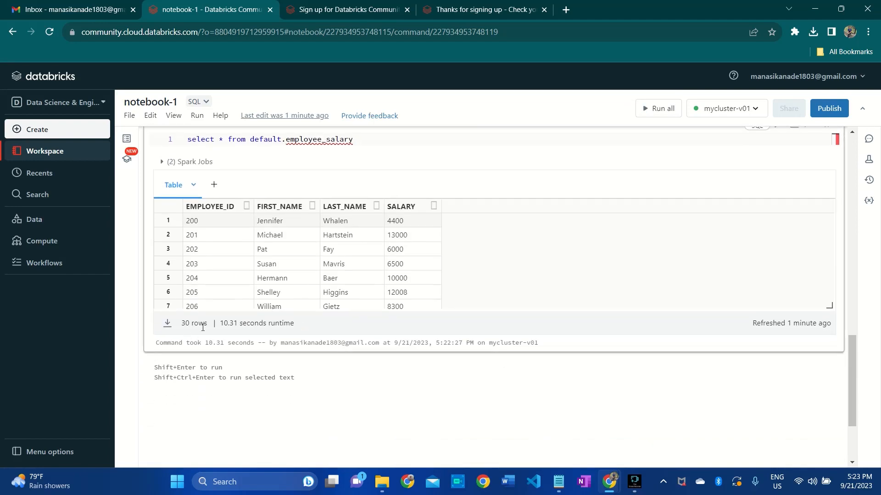
scroll(200, 327, "up", 3)
left_click(364, 259)
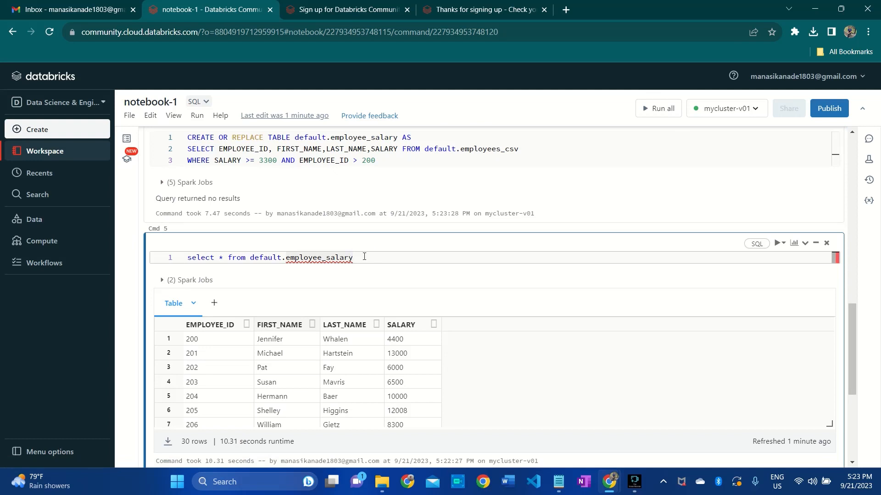
key("shift+Return")
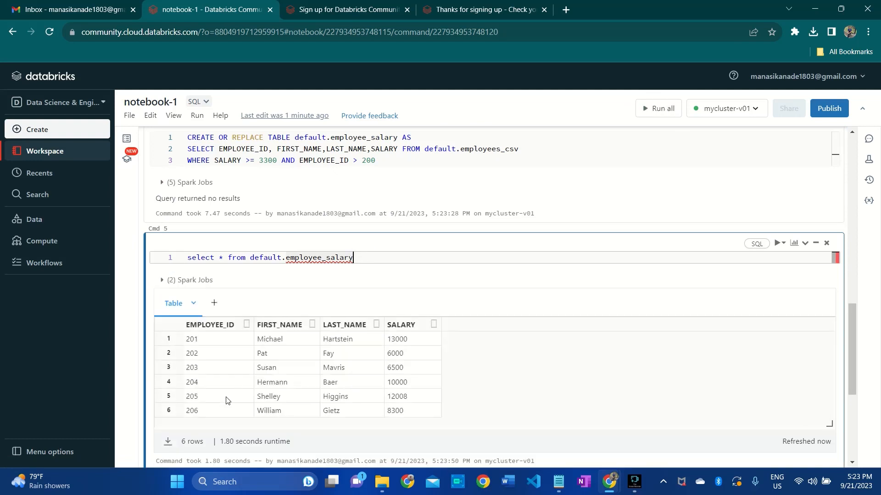
- Add ORDER BY EMPLOYEE_ID desc on a second line of the default.employees_csv query in the notebook's first cell
left_click(278, 277)
scroll(279, 277, "up", 1)
scroll(279, 281, "up", 5)
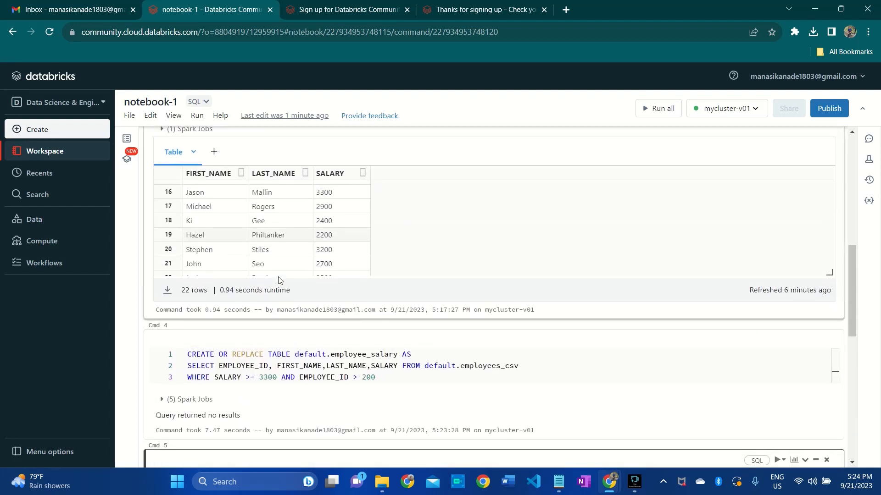
scroll(378, 392, "down", 2)
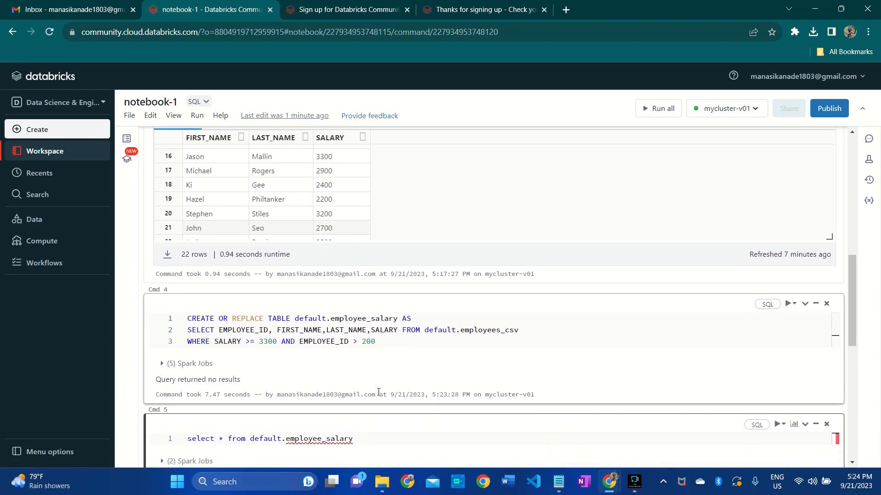
scroll(380, 394, "down", 3)
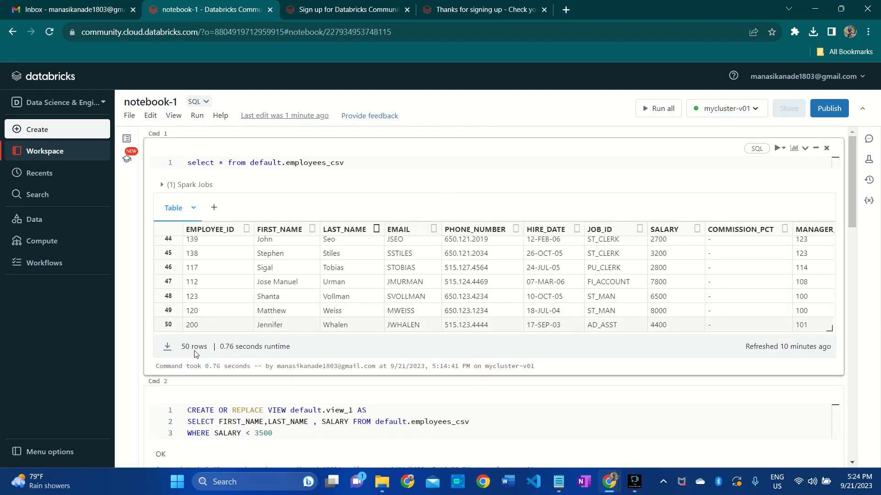
left_click(341, 166)
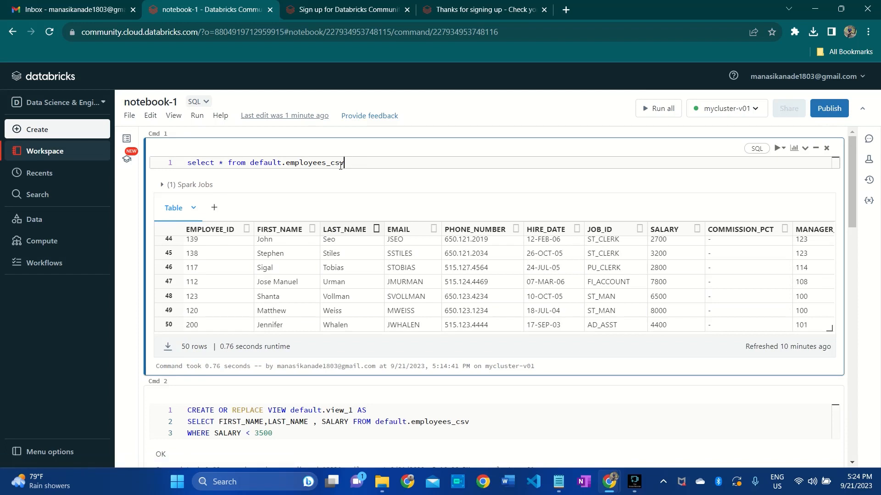
key("Return")
type("ORDER BY ")
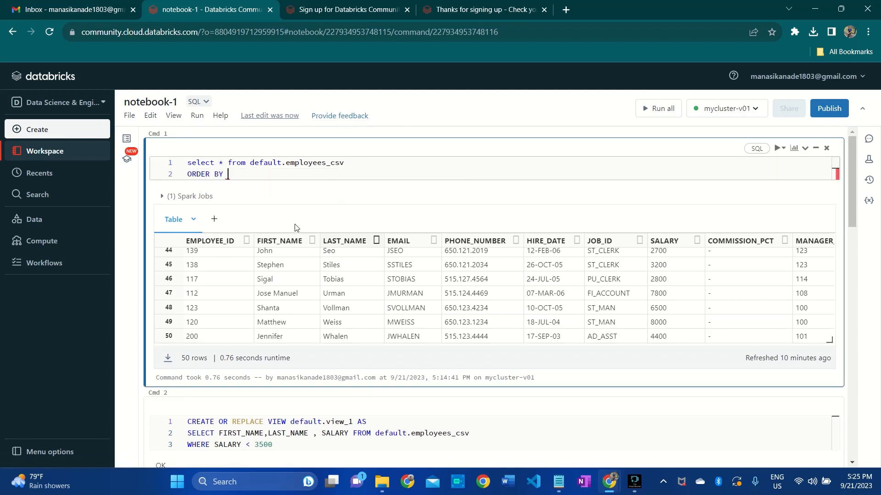
type("EMP")
key("Tab")
type("desc")
- Add LIMIT 10 on a third line of the sorted employees_csv query, run it and review the returned rows
key("Return")
type("LIMIT 10")
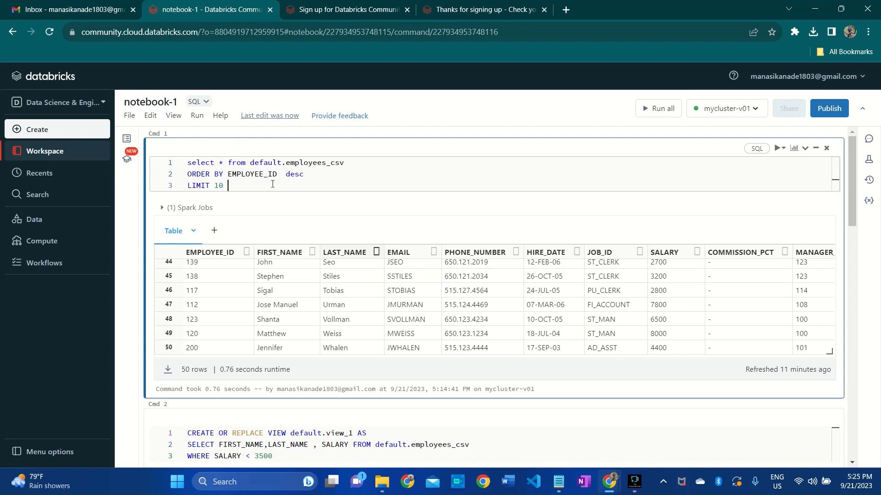
key("ctrl+Return")
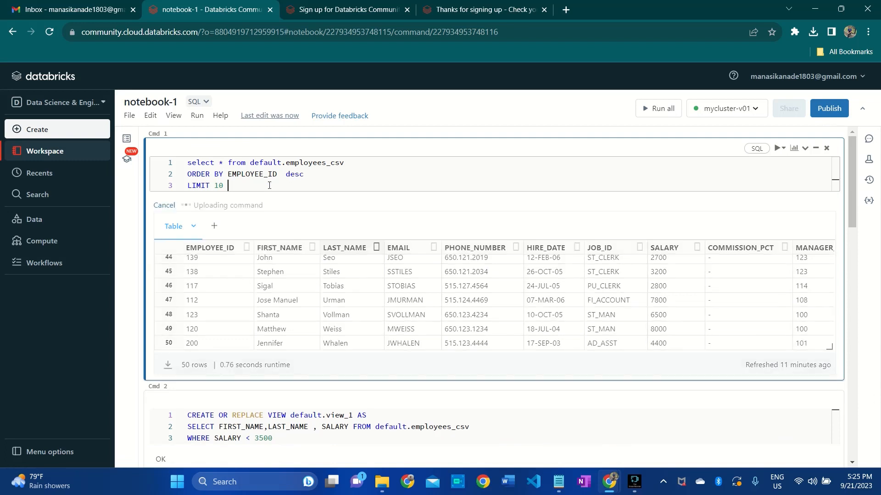
scroll(276, 267, "down", 1)
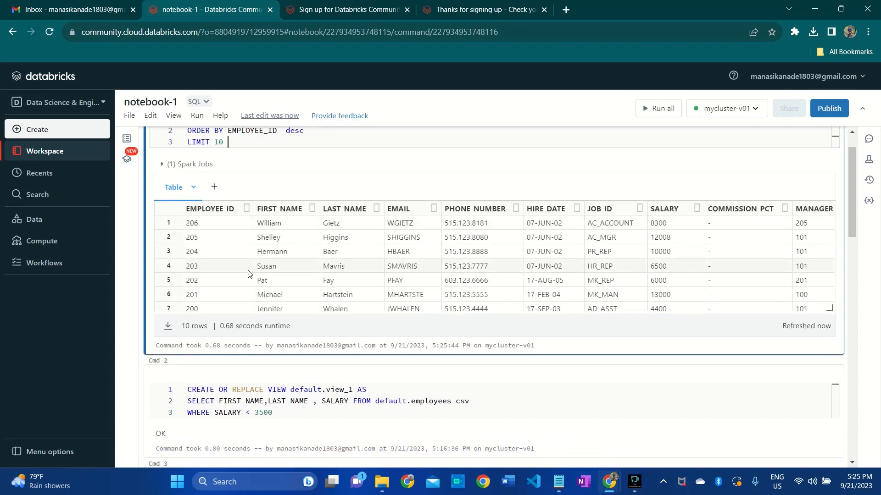
scroll(234, 274, "down", 3)
scroll(233, 274, "up", 4)
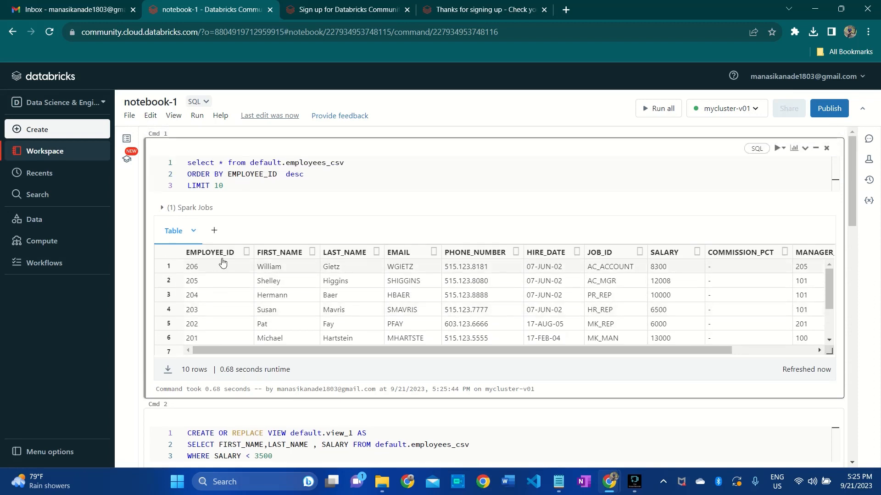
scroll(221, 304, "down", 1)
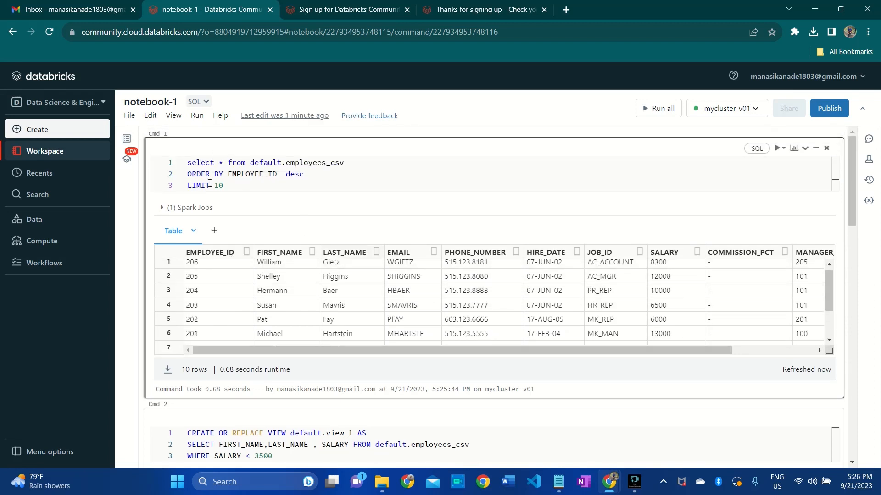
- Write a query in cell Cmd 6 selecting DEPARTMENT_ID, SUM(SALARY) from default.employees_csv, grouped by DEPARTMENT_ID
scroll(275, 243, "down", 3)
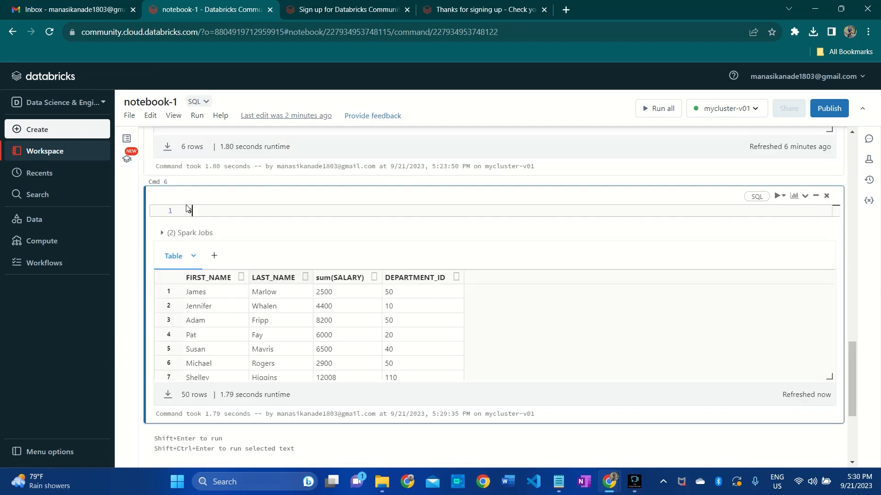
type("SELECT DEPARTMENT_ID, SUM(SALARY)")
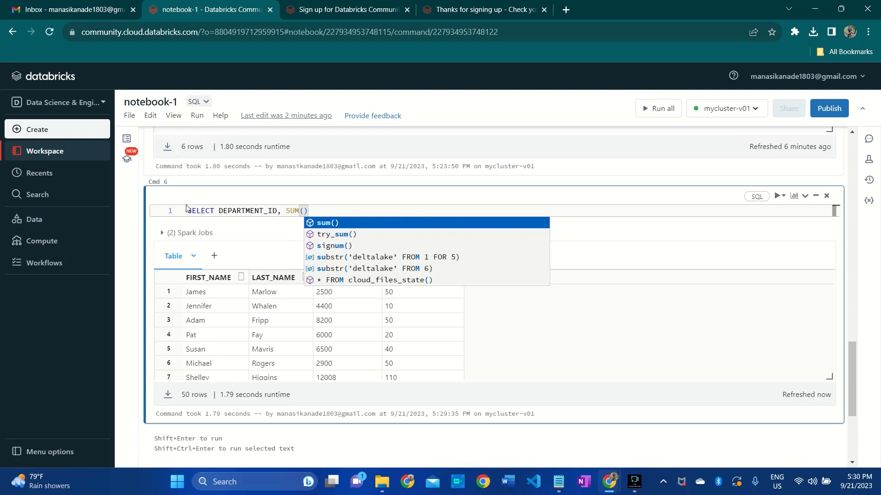
key("Return")
type("FROM default.employees_csv")
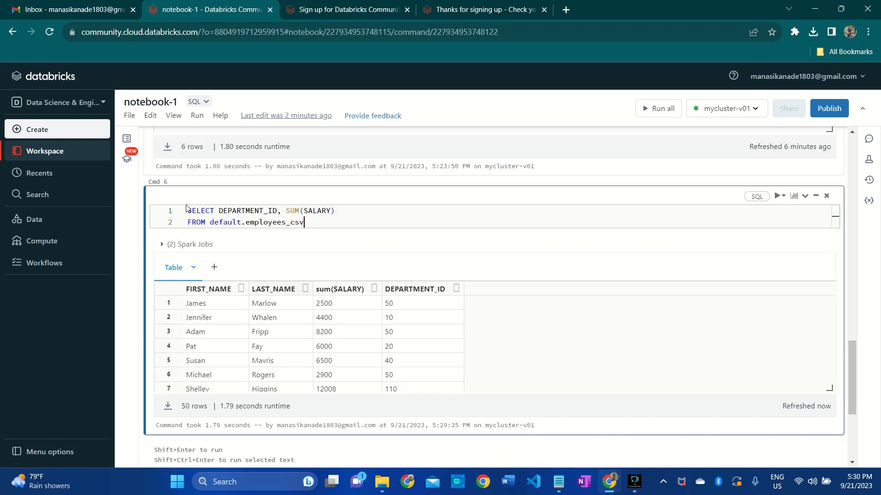
key("Return")
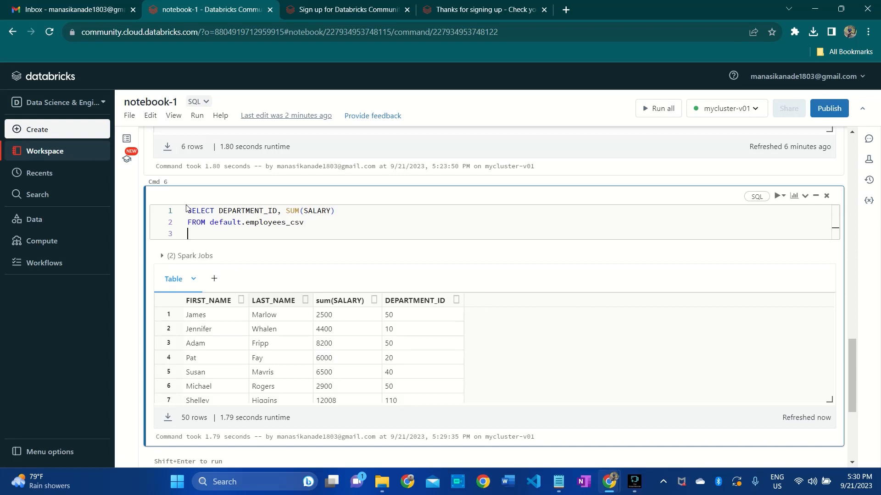
type("GROUP BY DEPARTMENT_ID")
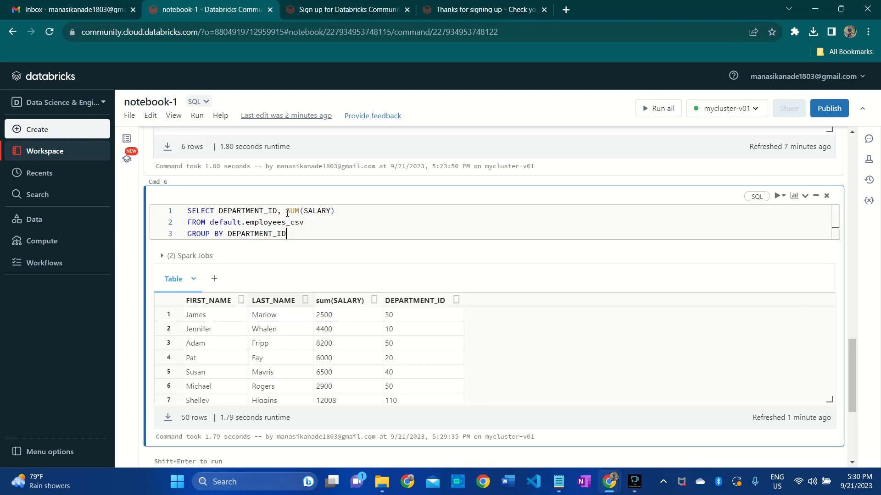
- Run the grouped SUM(SALARY) query and look through the salary total of each department
left_click_drag(285, 211, 338, 208)
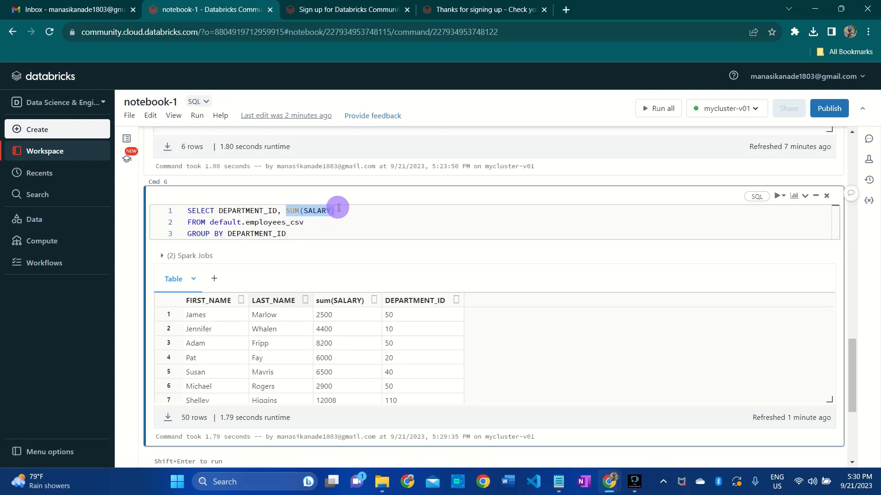
left_click(297, 237)
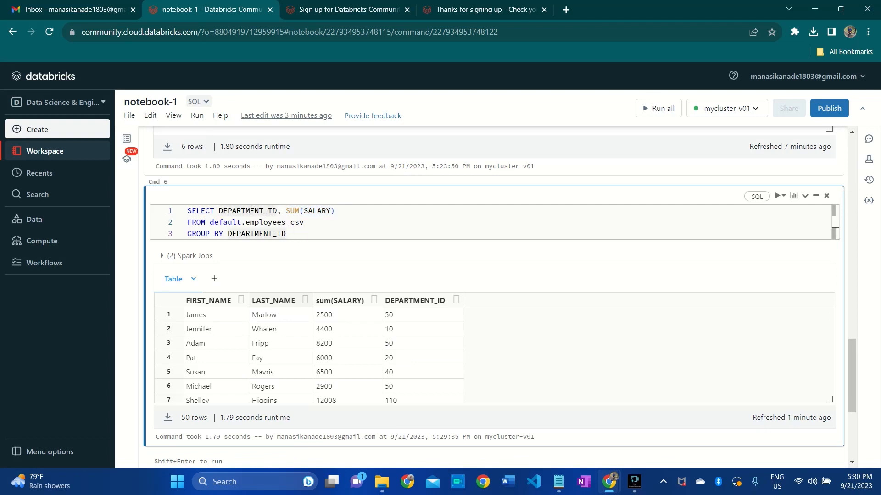
double_click(252, 211)
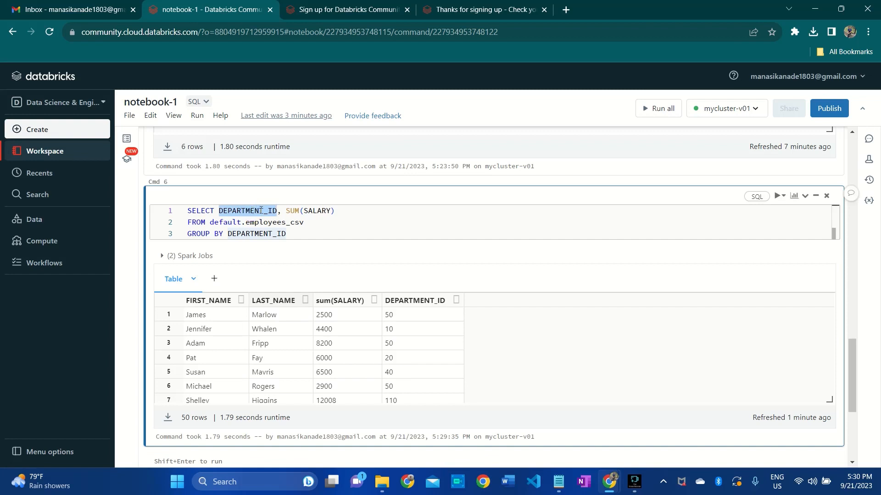
left_click(297, 234)
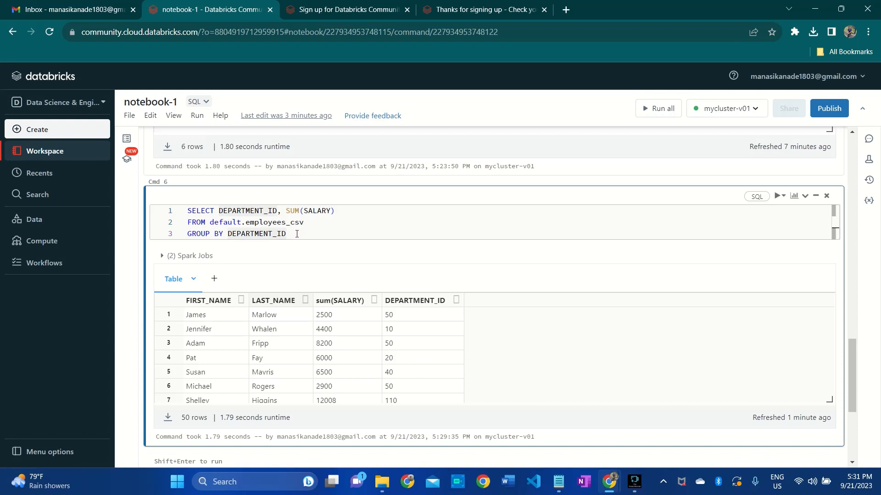
key("shift+Return")
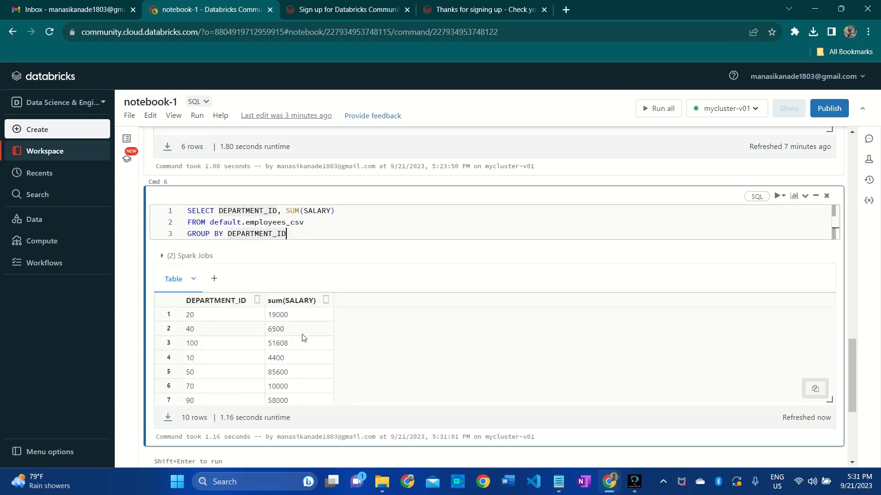
left_click(303, 338)
scroll(303, 342, "down", 2)
scroll(302, 343, "up", 2)
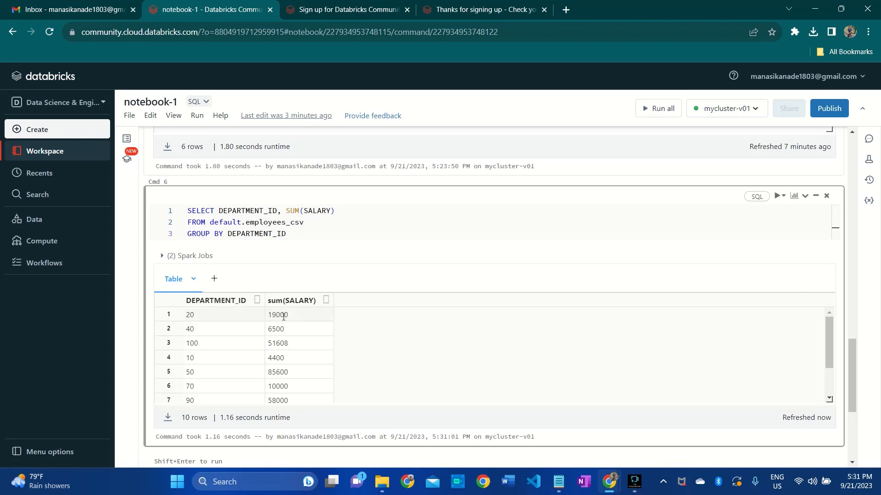
scroll(219, 374, "down", 2)
scroll(220, 373, "up", 2)
scroll(278, 360, "down", 3)
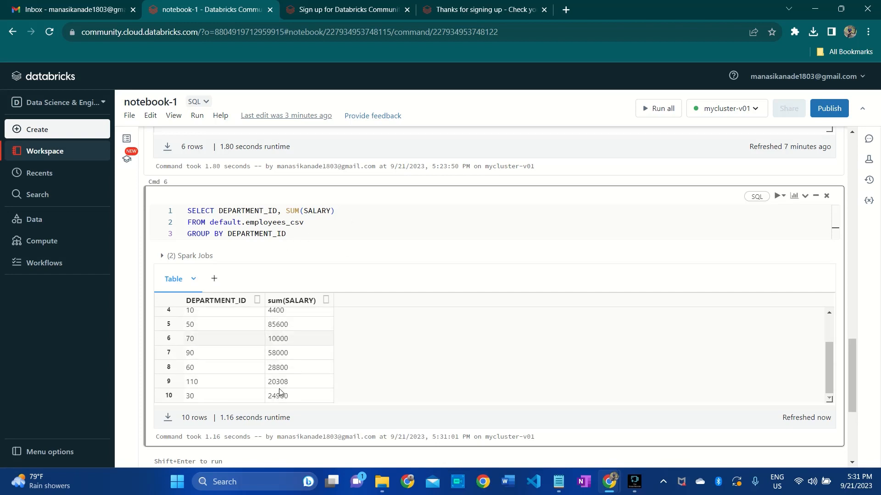
- Add ORDER BY DEPARTMENT_ID ASc as a fourth line of the grouped SUM(SALARY) query in cell Cmd 6
scroll(226, 334, "up", 2)
left_click(295, 233)
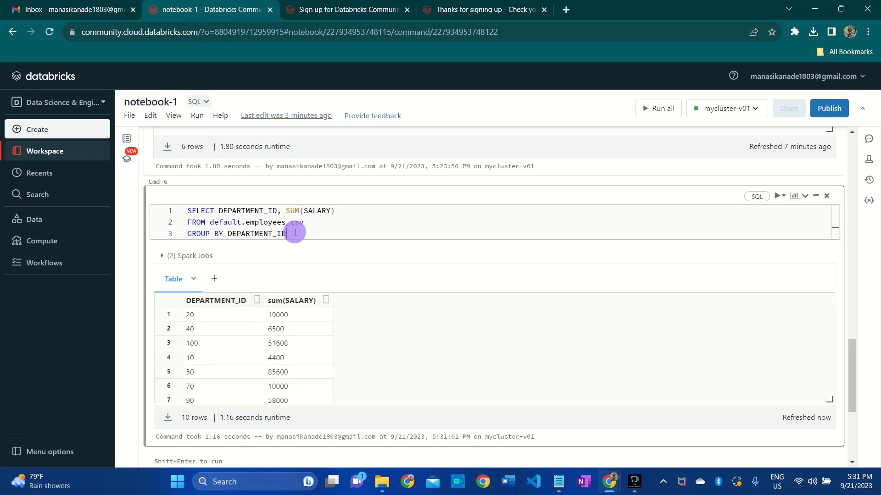
key("Return")
type("ORDER")
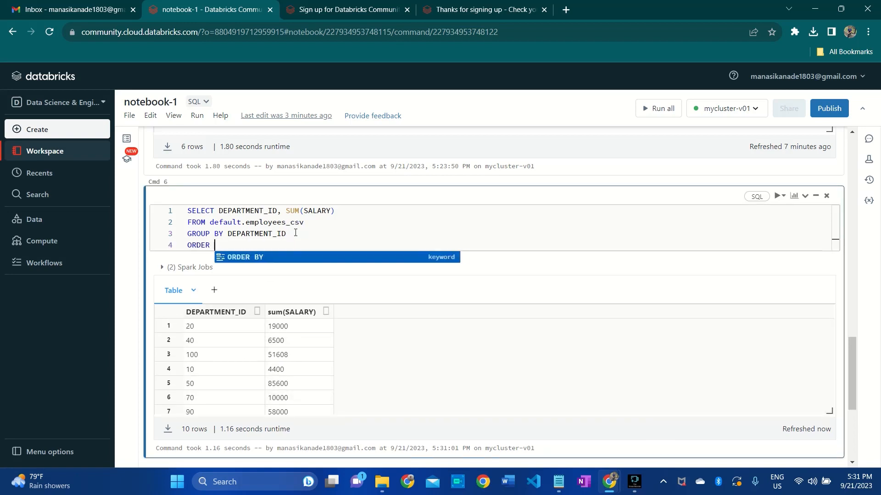
type(" BY")
scroll(177, 340, "up", 2)
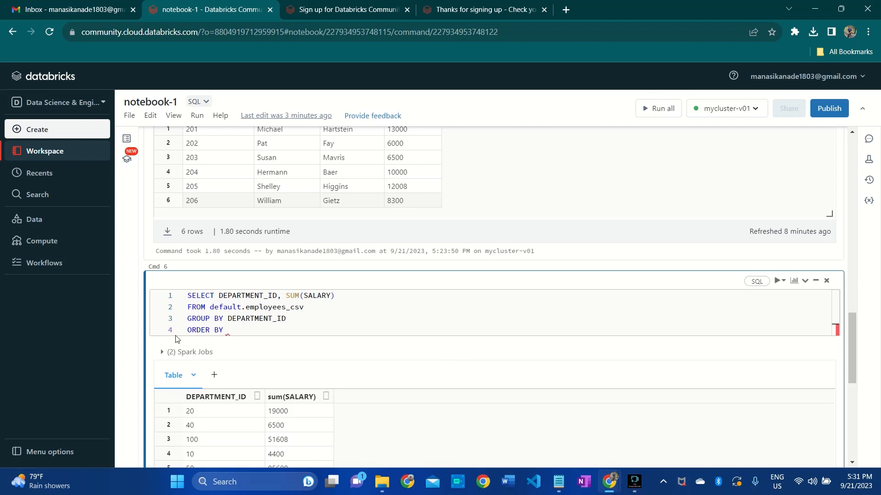
scroll(177, 339, "down", 2)
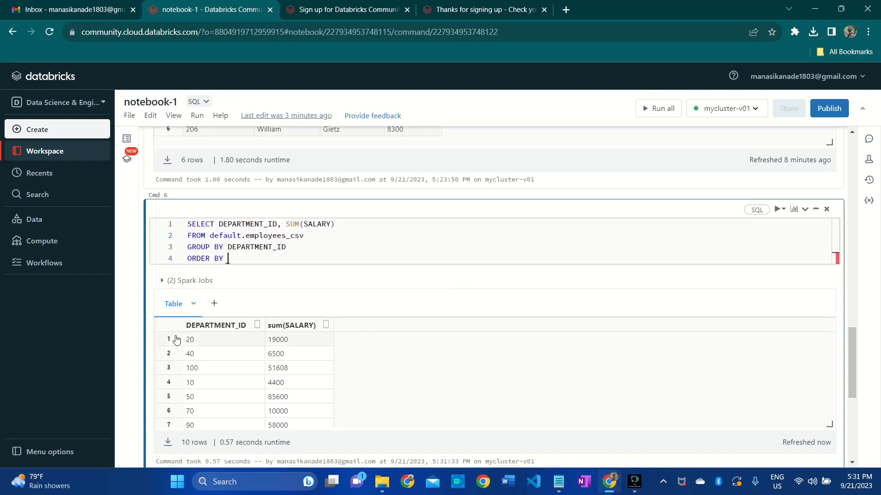
type("DEP")
key("Tab")
type("ASc")
- Run the grouped query with ascending DEPARTMENT_ID order and look through the sorted salary totals
key("ctrl+Return")
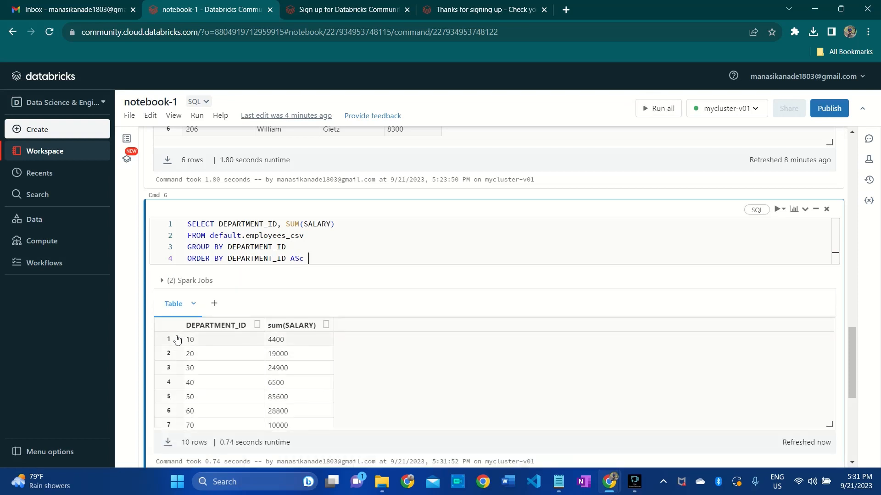
scroll(205, 361, "down", 2)
scroll(206, 363, "up", 3)
scroll(213, 339, "up", 1)
scroll(211, 340, "down", 1)
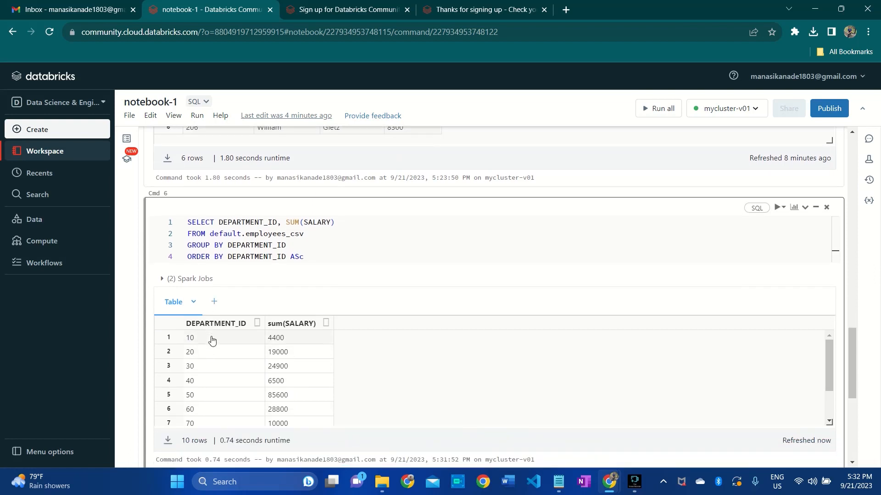
scroll(212, 340, "up", 1)
scroll(212, 339, "down", 2)
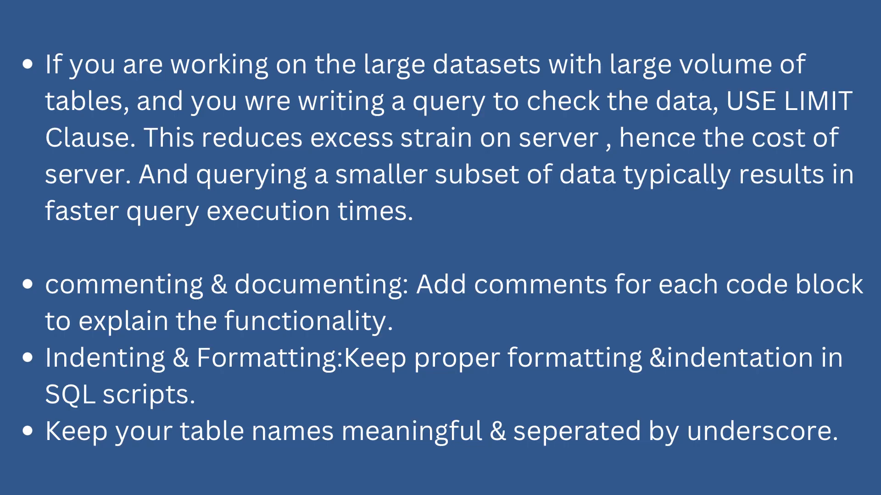